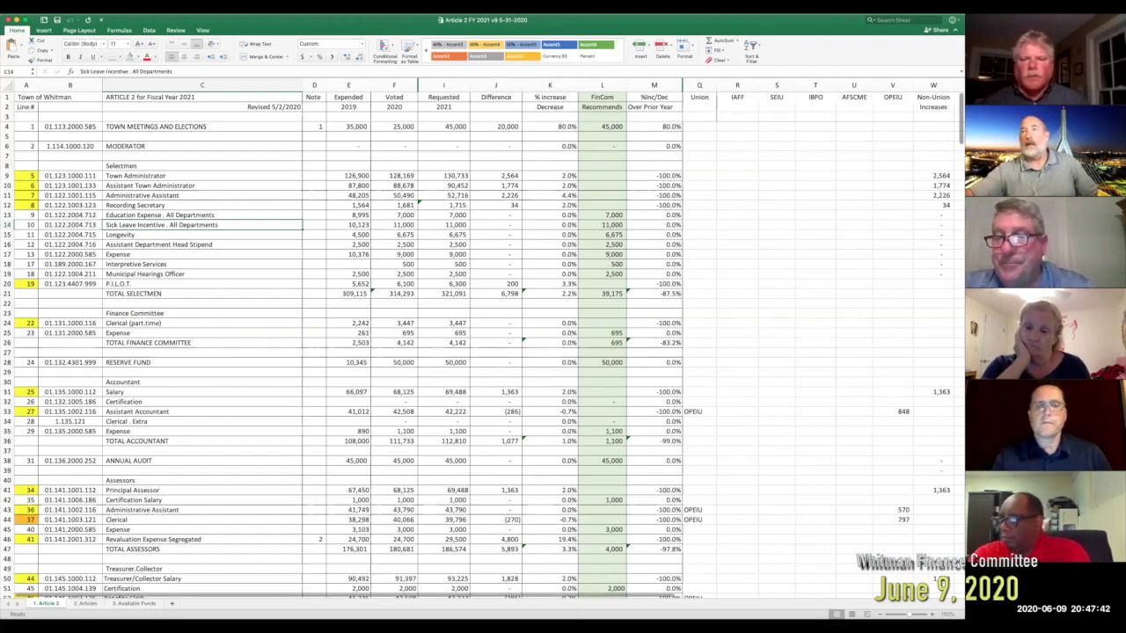
Step: Review the Article 2 budget sheet from the first line through Total Article 2, the notes and the salary increases by category
scroll(475, 360, "down", 5)
scroll(955, 389, "down", 20)
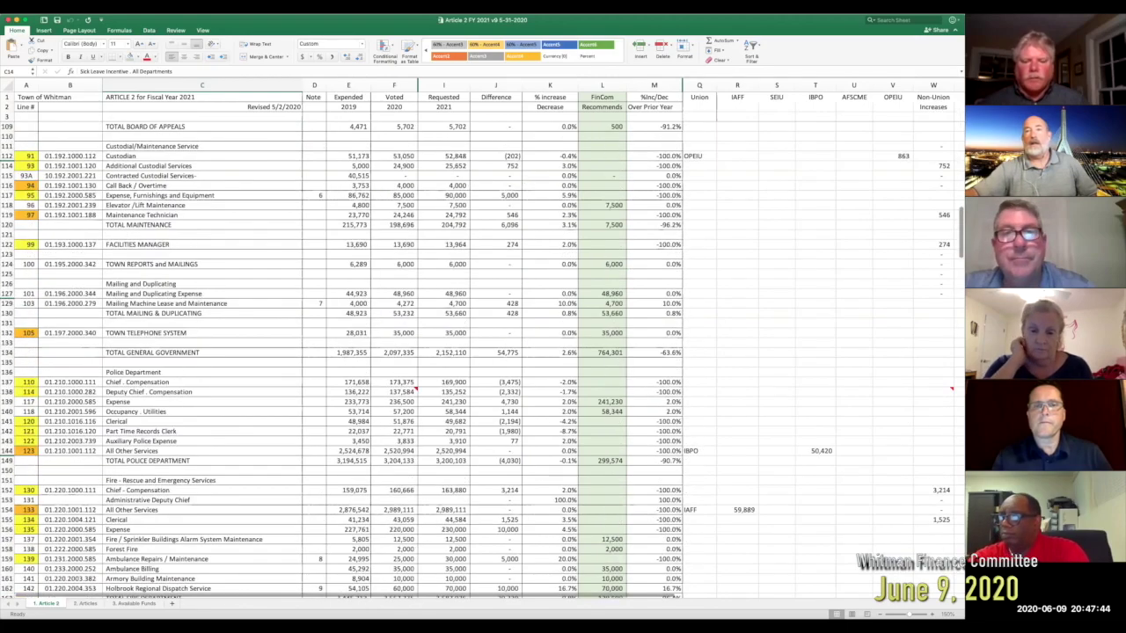
scroll(951, 461, "down", 20)
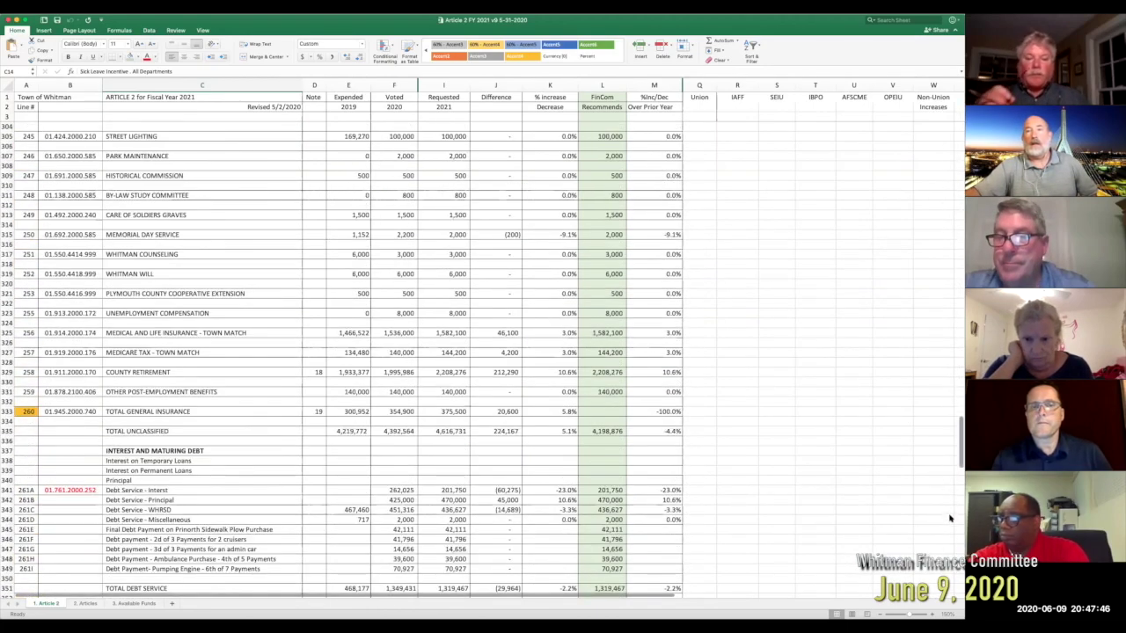
scroll(954, 545, "down", 5)
scroll(955, 554, "down", 8)
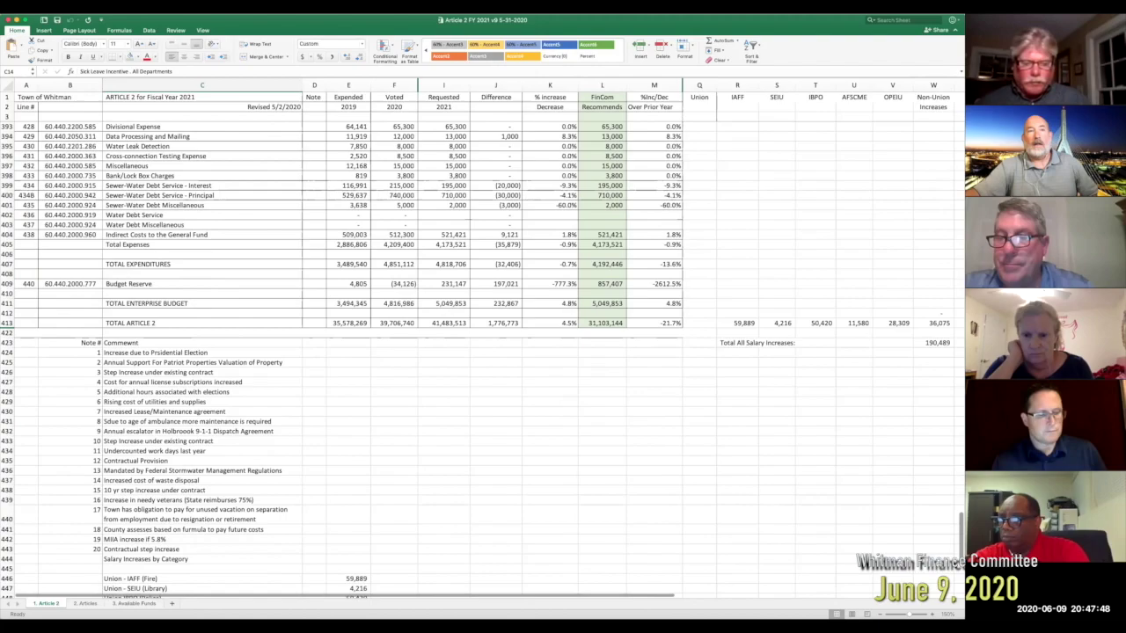
scroll(953, 572, "down", 4)
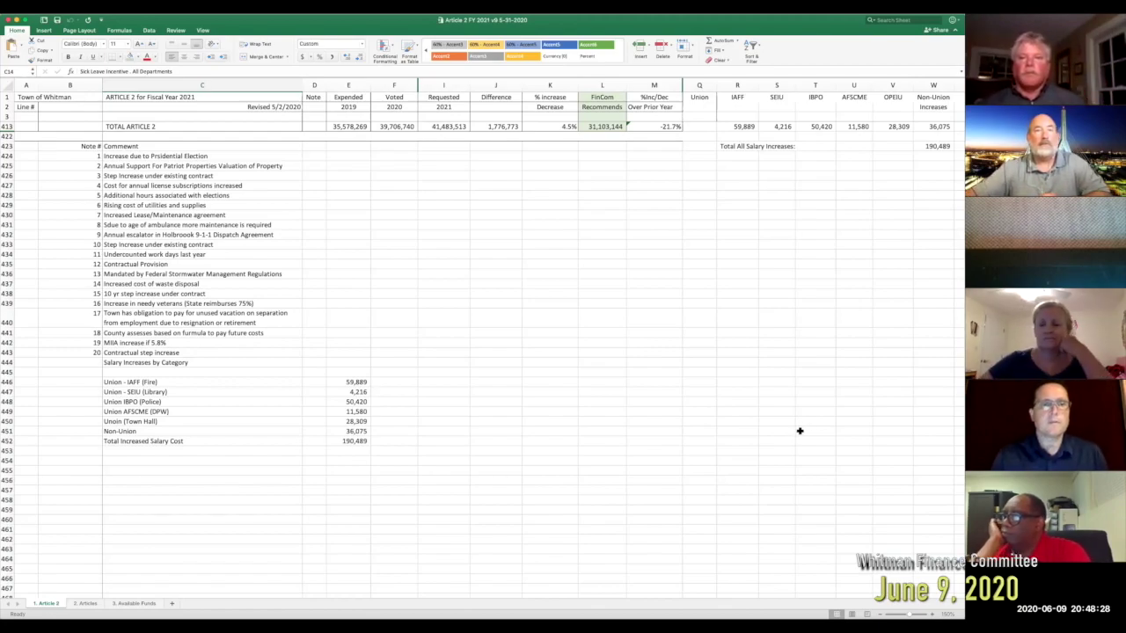
scroll(800, 431, "up", 4)
scroll(799, 431, "up", 20)
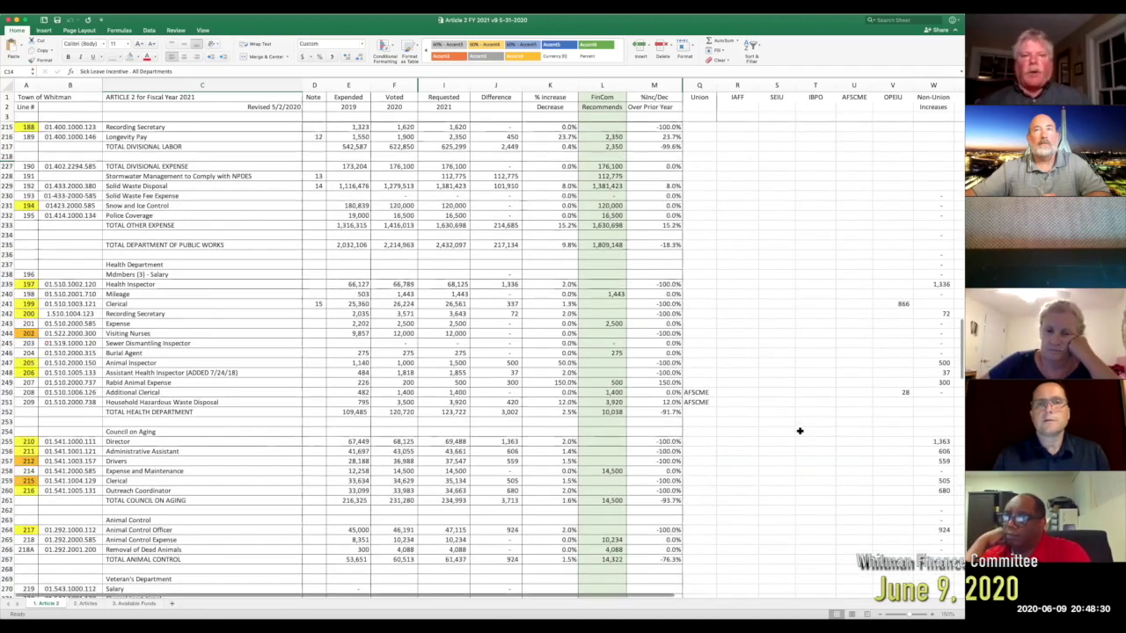
scroll(799, 431, "up", 20)
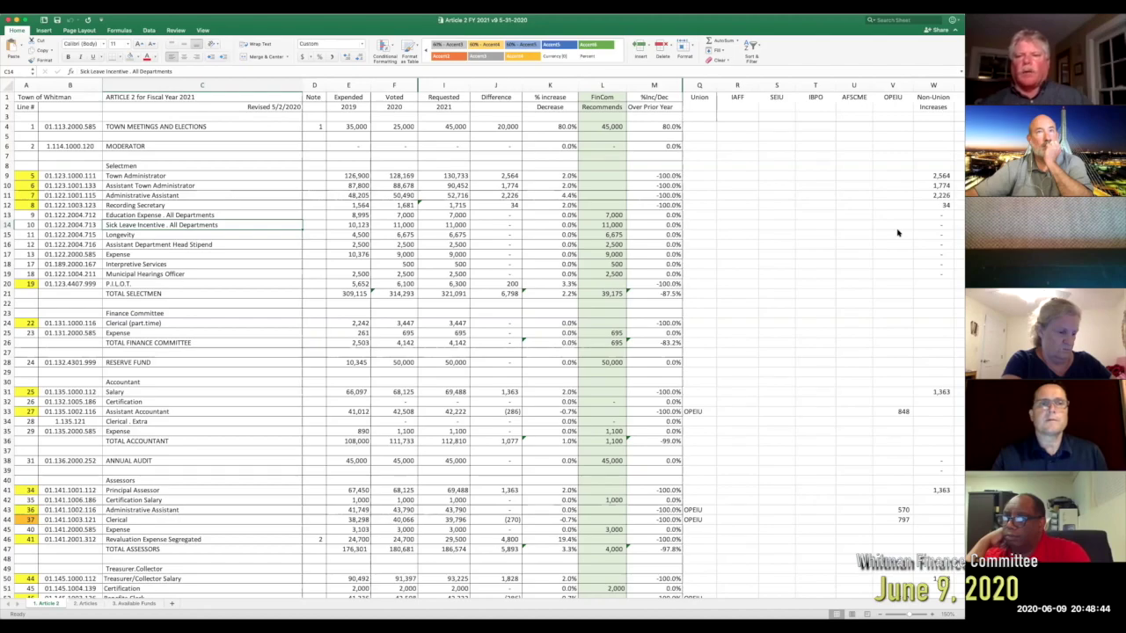
Step: Remove the fill color from the line numbers 1 through 40 in cells A4:A45
left_click(26, 84)
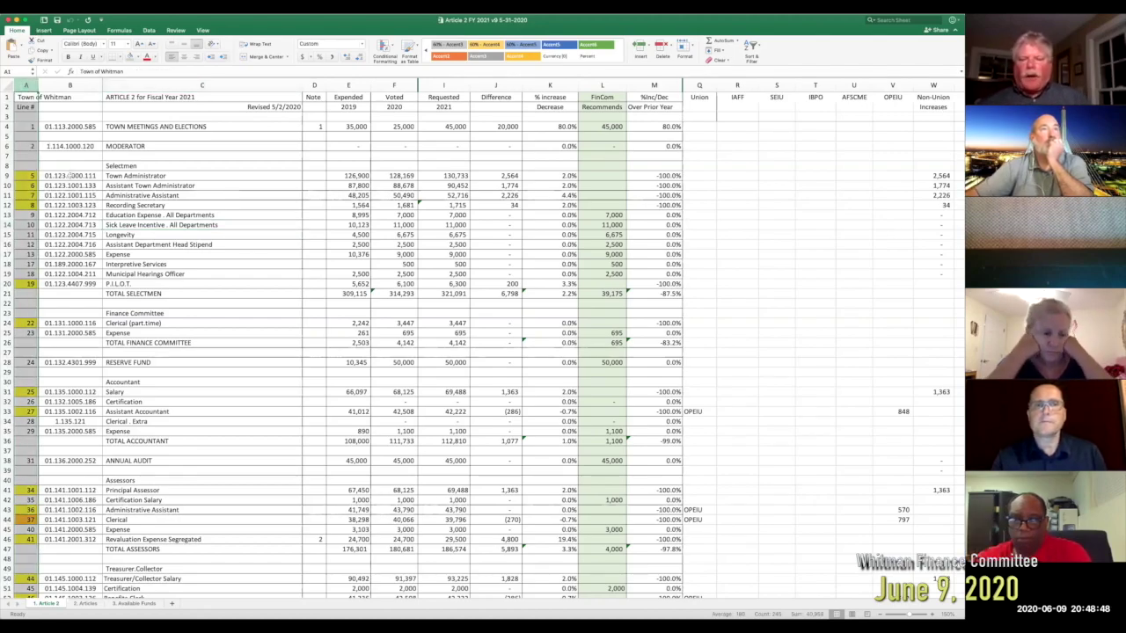
left_click(69, 175)
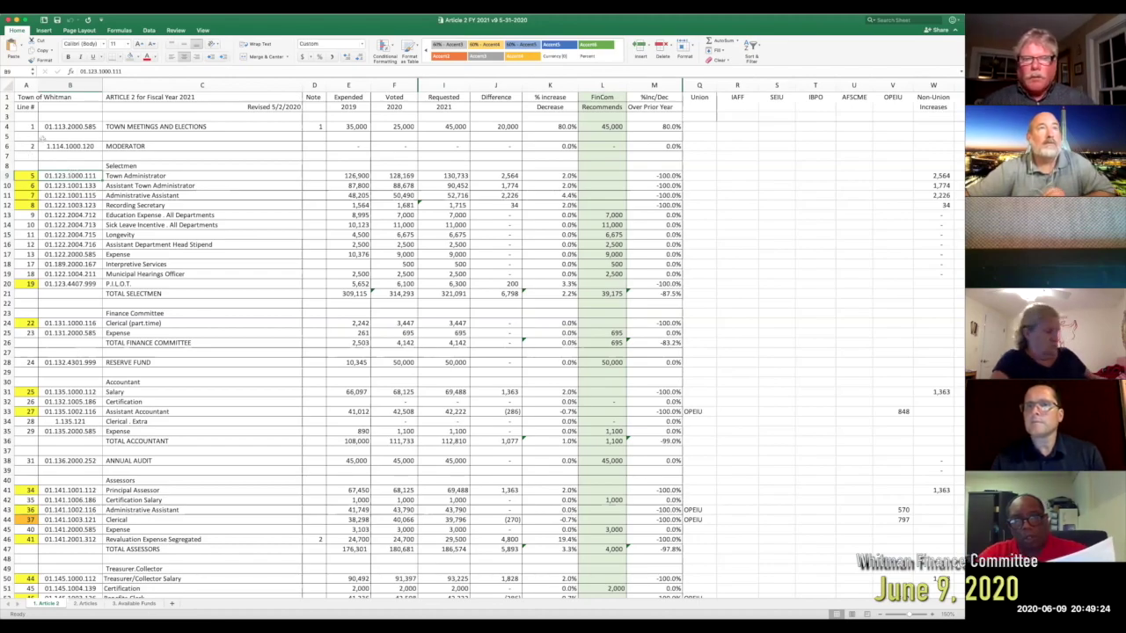
left_click(31, 126)
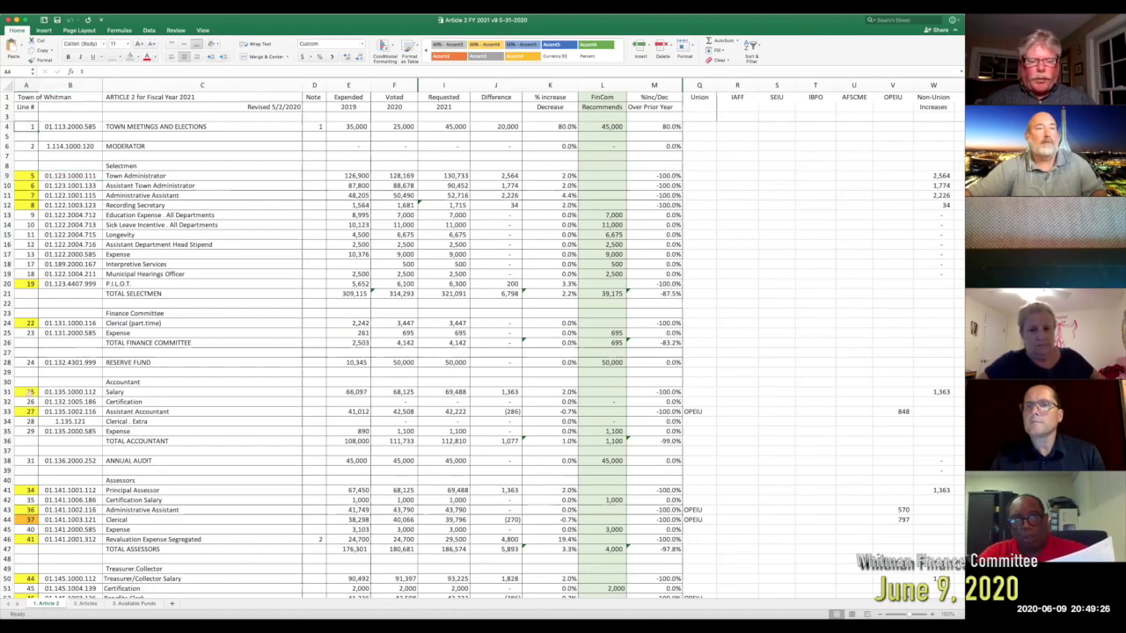
left_click(28, 530, "shift")
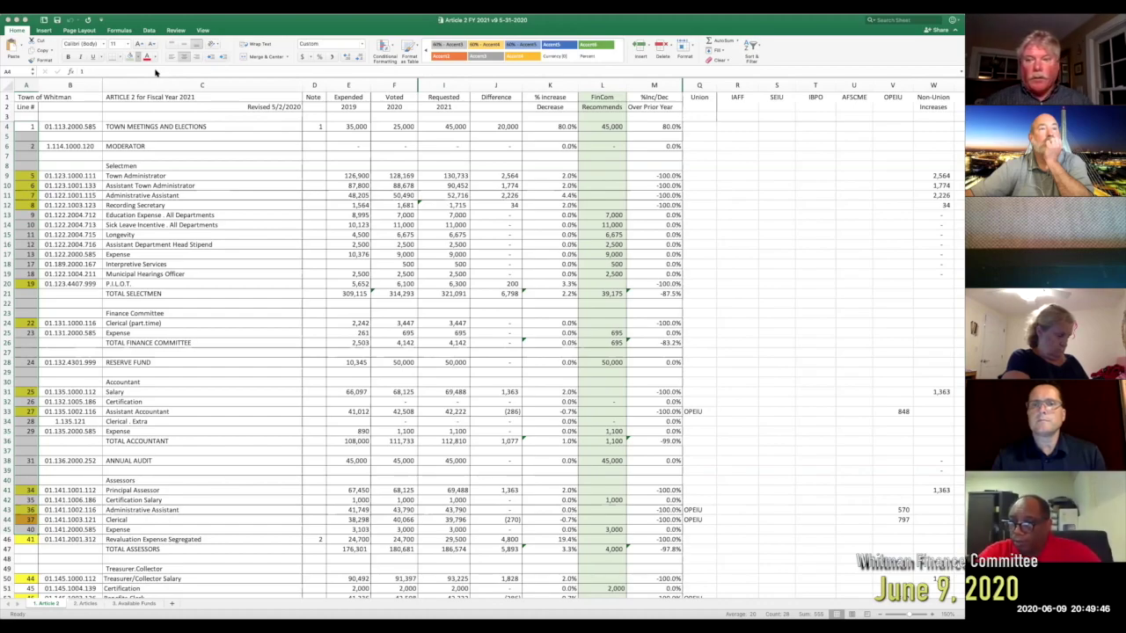
left_click(263, 333)
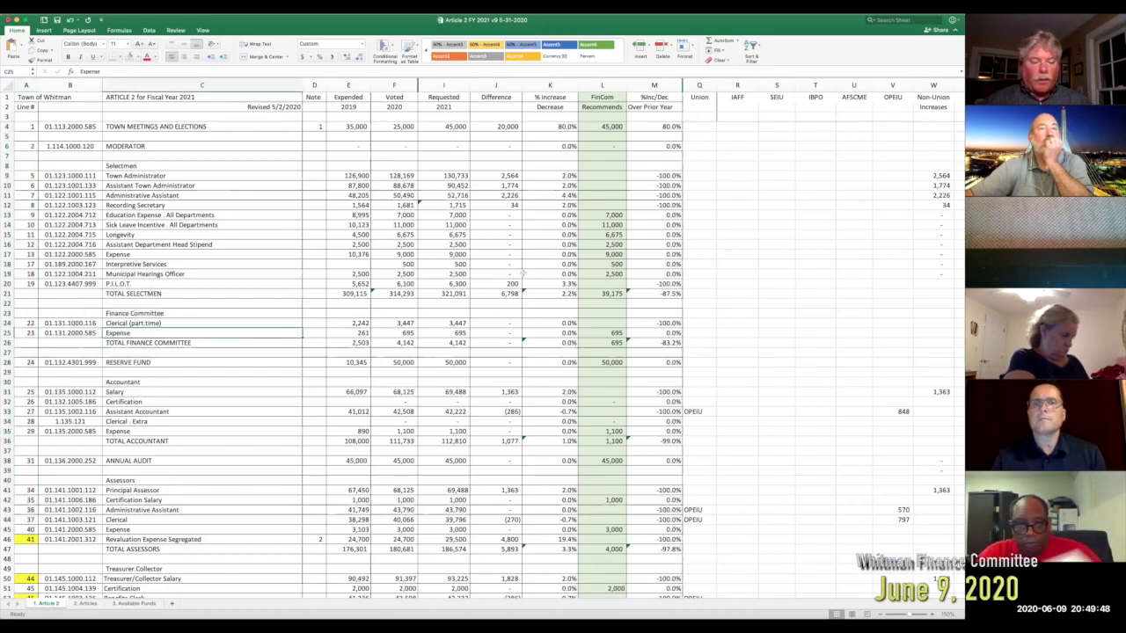
Step: Remove the fill color from the line numbers 40 through 73 in cells A45:A84
left_click_drag(959, 151, 954, 185)
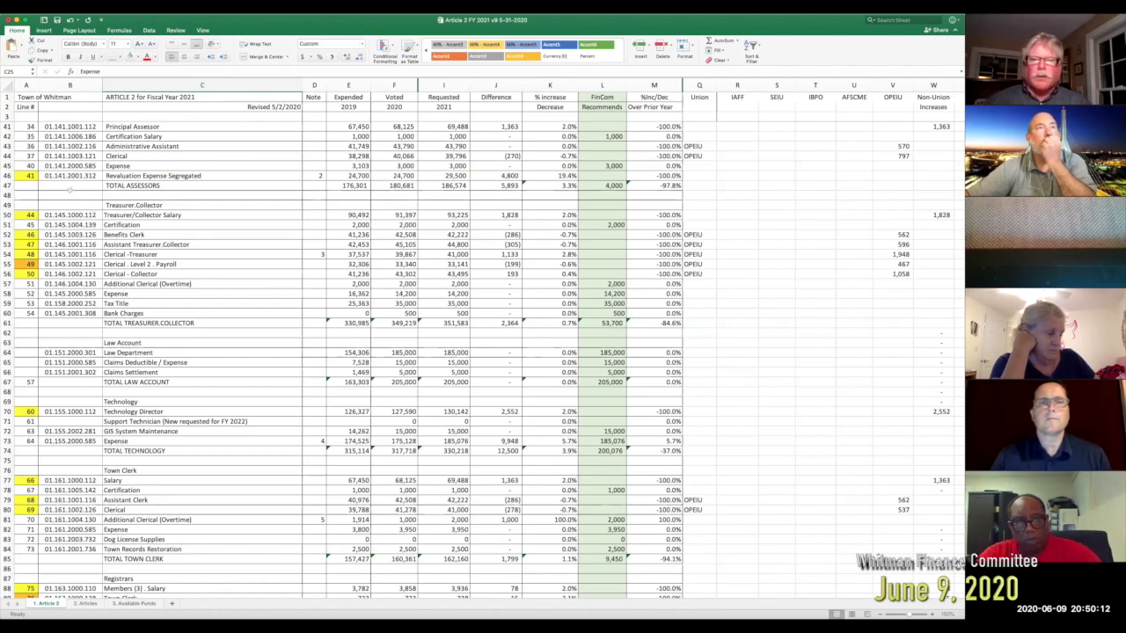
left_click(26, 165)
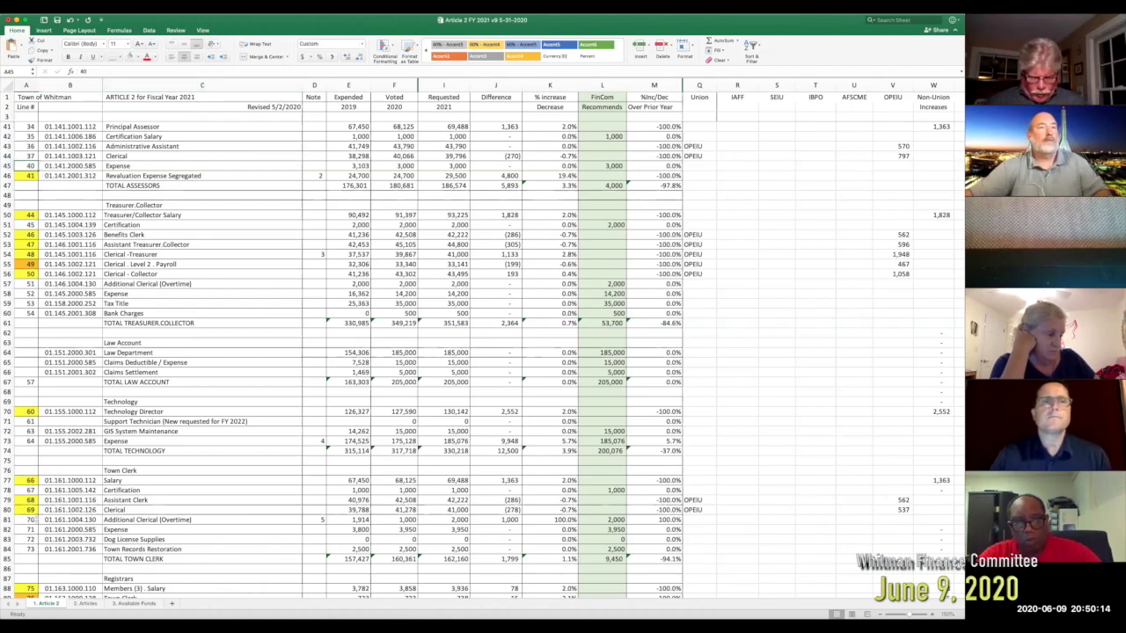
left_click(29, 549, "shift")
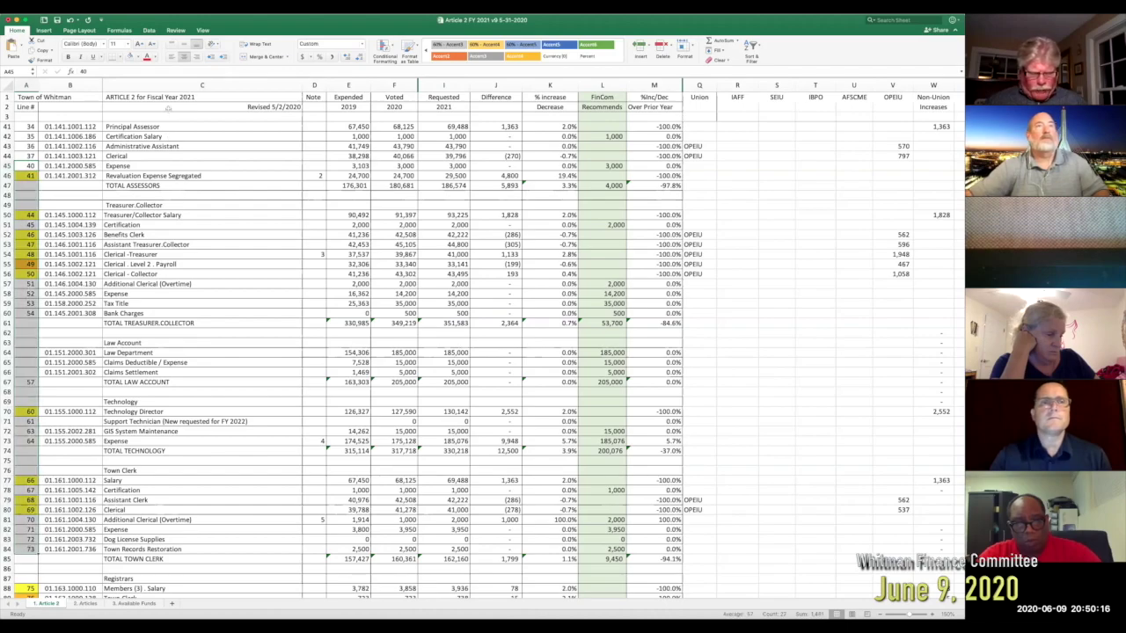
left_click(130, 58)
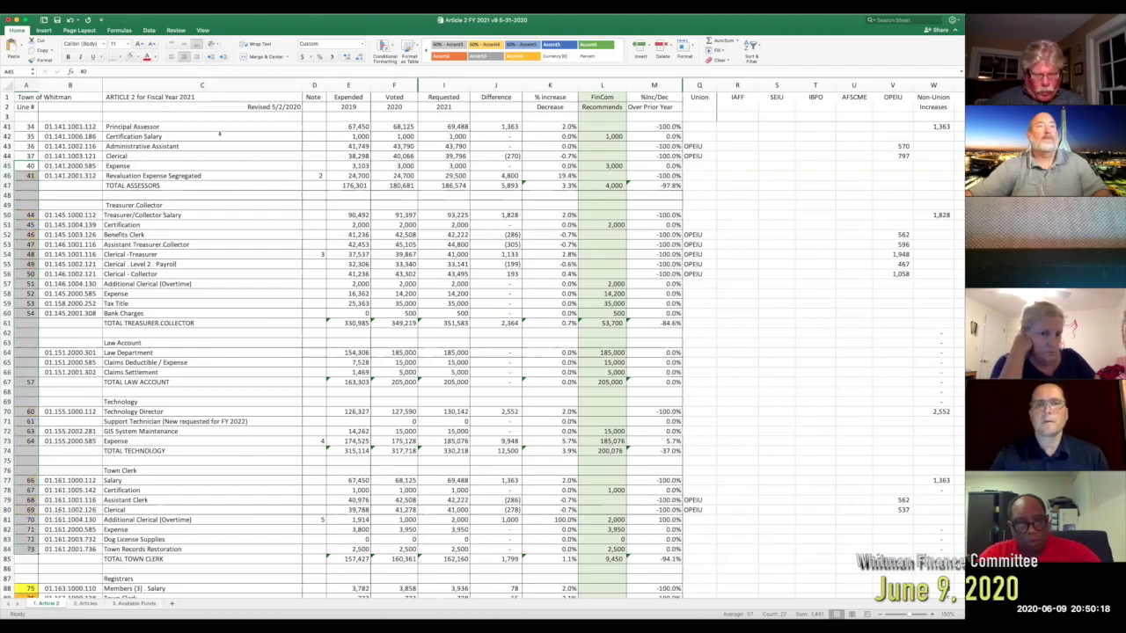
left_click(884, 376)
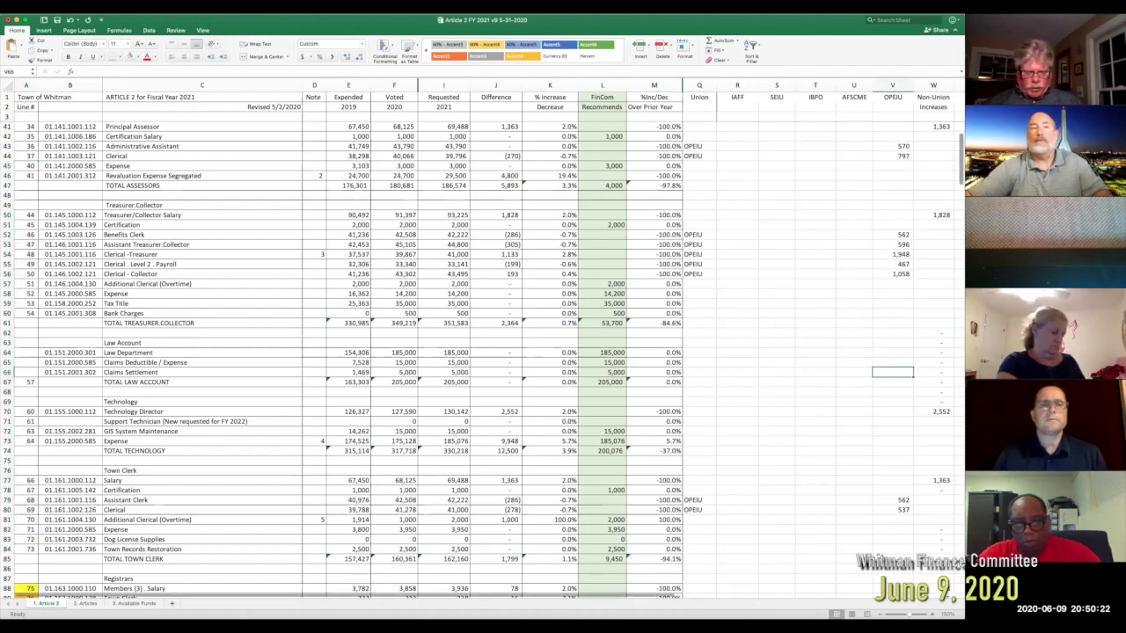
Step: Remove the fill color from the line numbers 73 through 100 in cells A84:A124
scroll(952, 225, "down", 13)
scroll(952, 225, "down", 1)
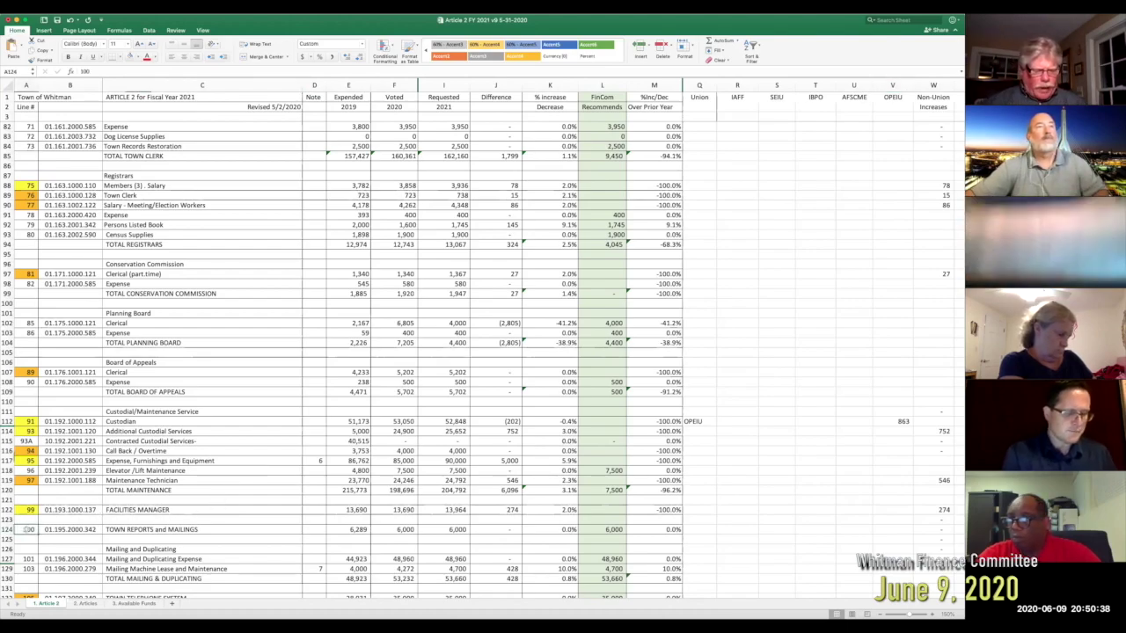
left_click_drag(29, 530, 27, 147)
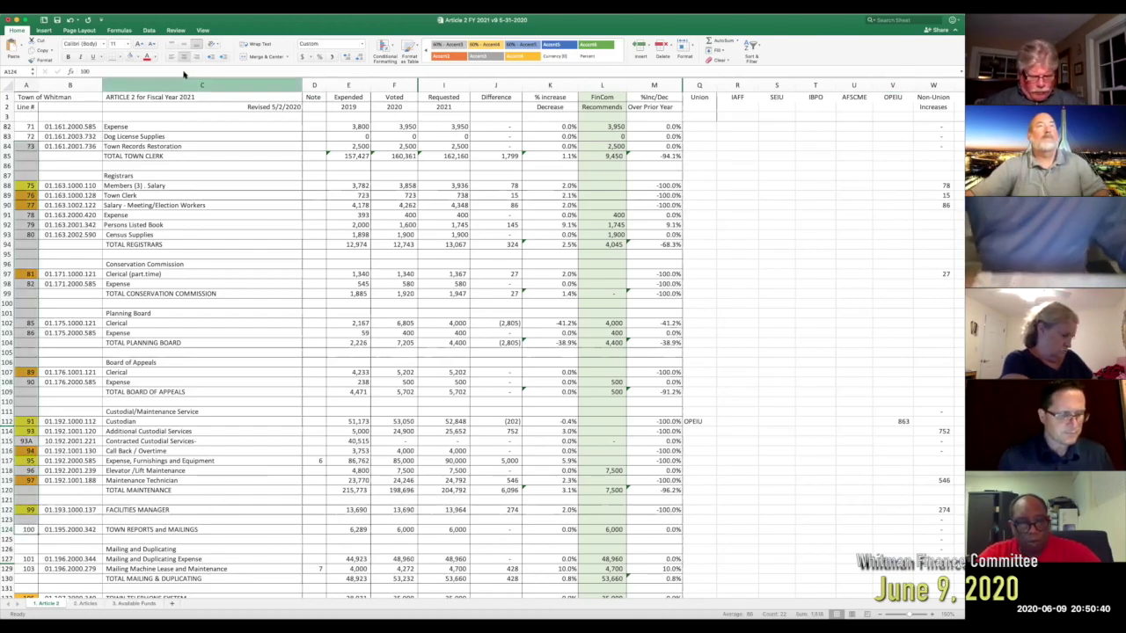
left_click(132, 58)
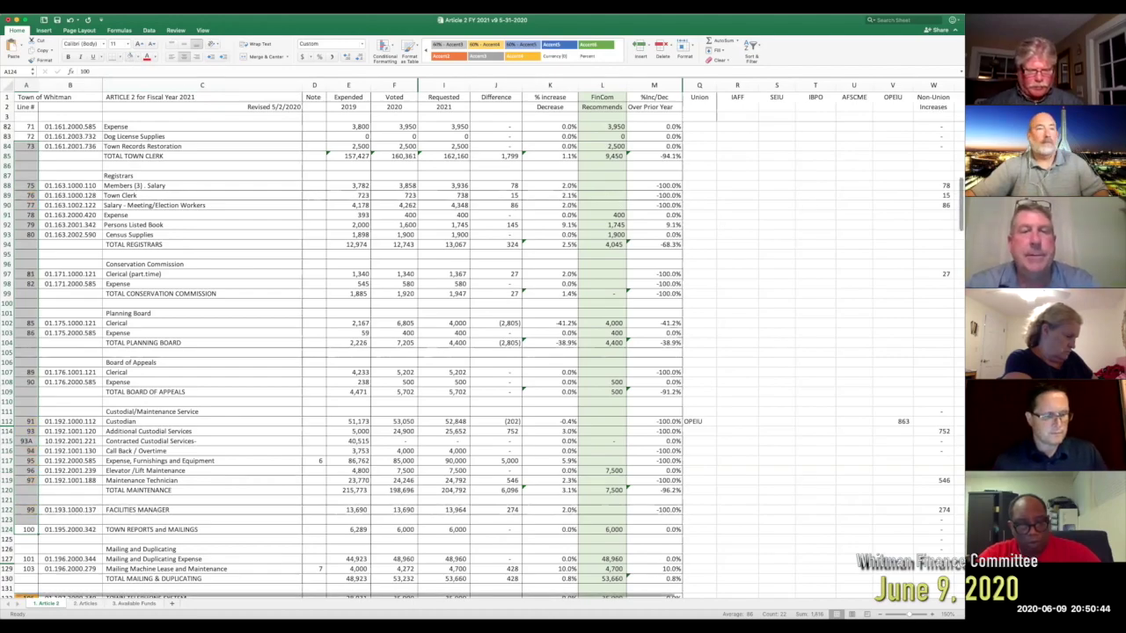
Step: Remove the fill color from the line numbers 105 through 156 in cells A131:A178
scroll(959, 215, "down", 4)
left_click_drag(959, 214, 958, 251)
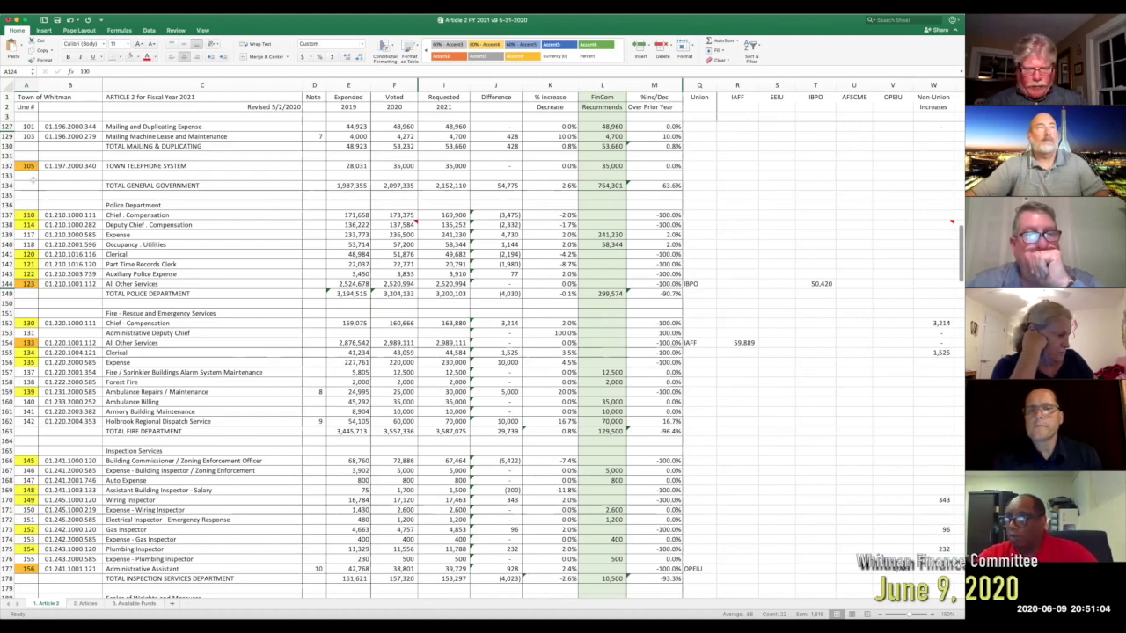
left_click(29, 157)
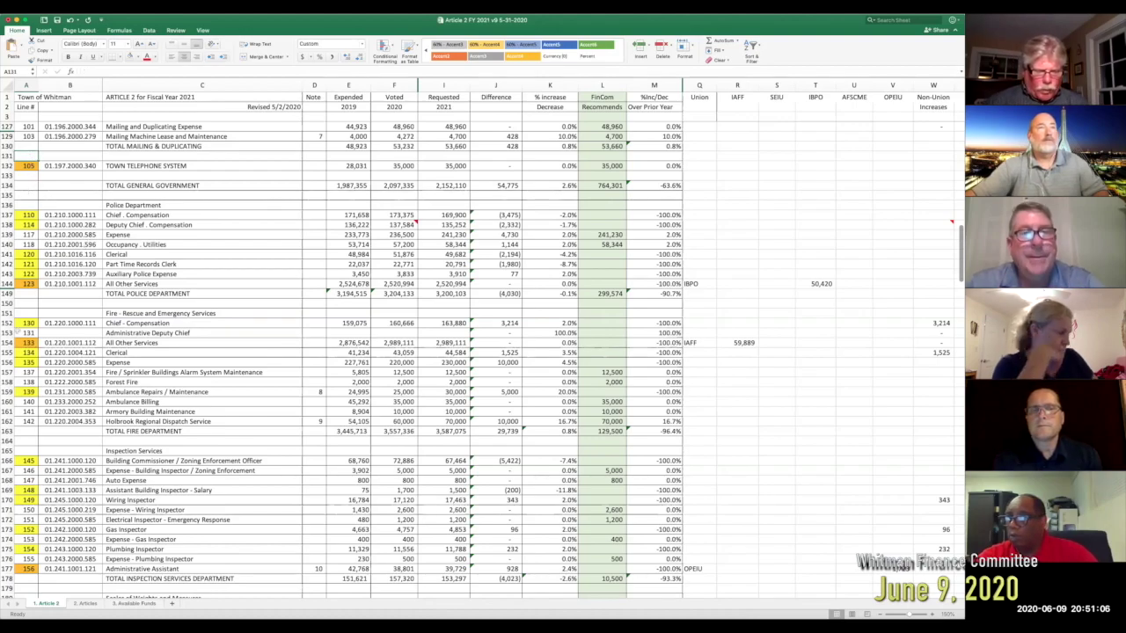
left_click(29, 578, "shift")
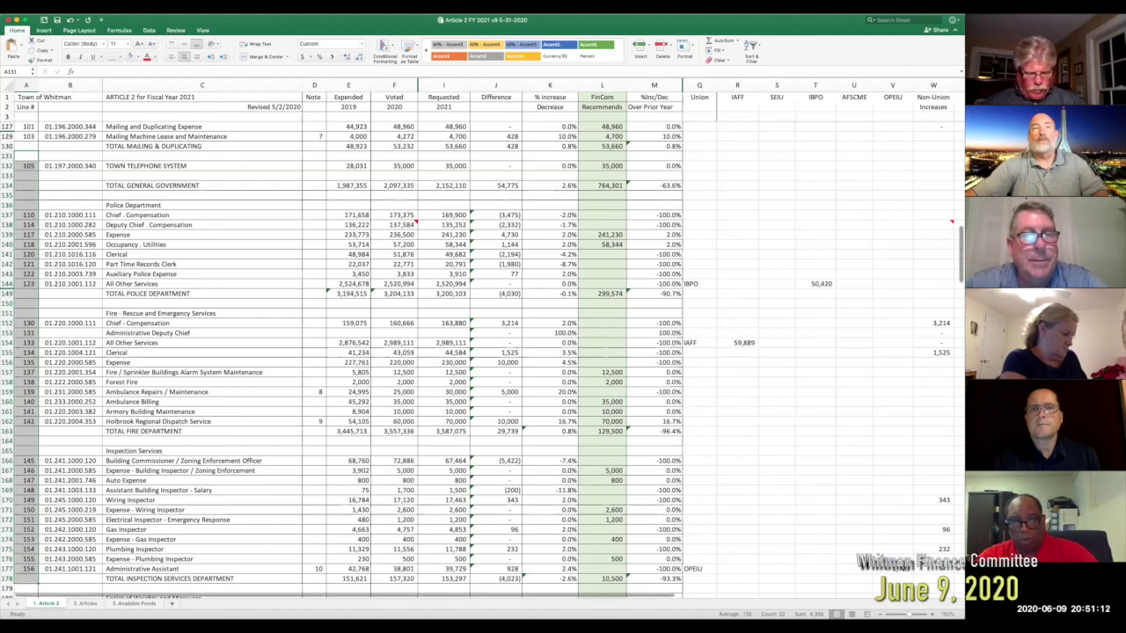
Step: Remove the fill color from the line numbers 160 through 189 in cells A180:A218
scroll(475, 361, "down", 5)
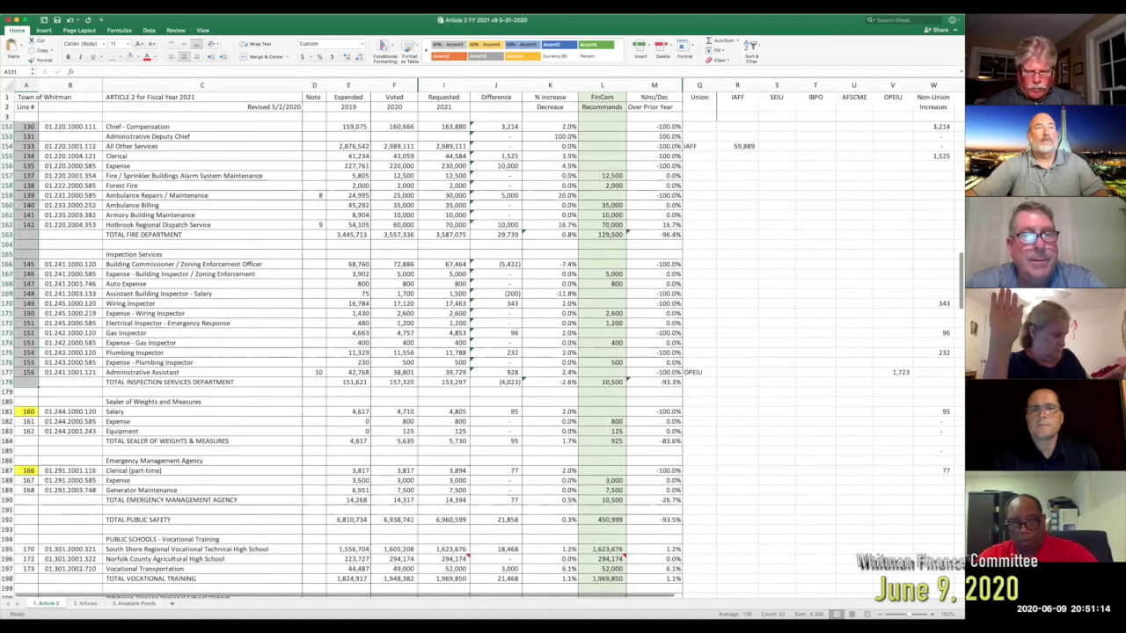
scroll(475, 361, "down", 4)
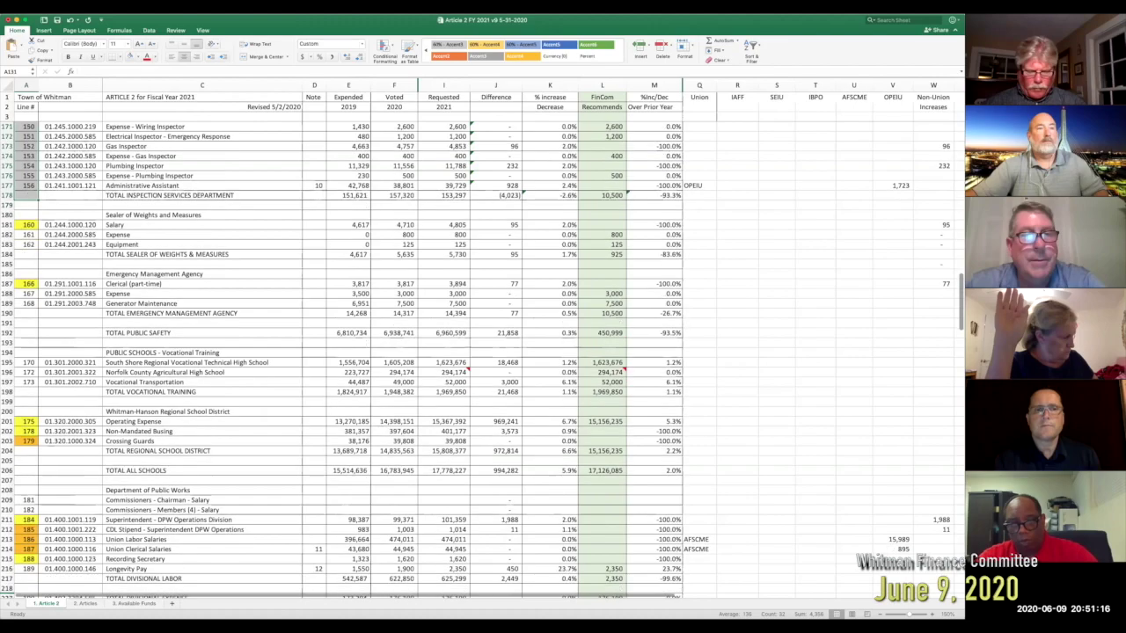
scroll(475, 360, "down", 1)
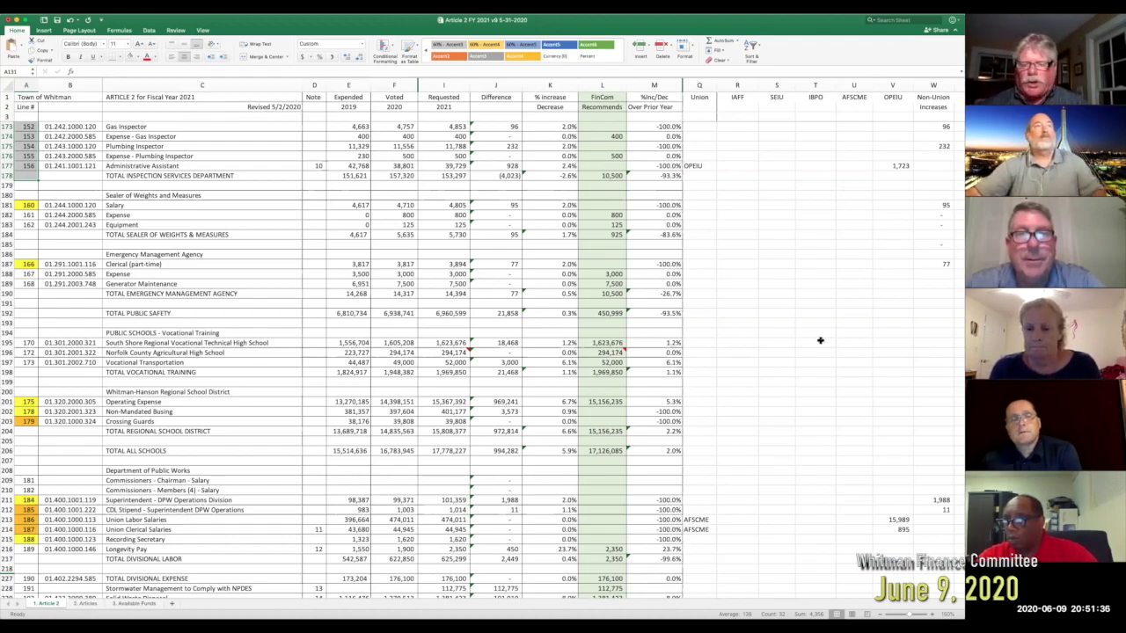
left_click(31, 193)
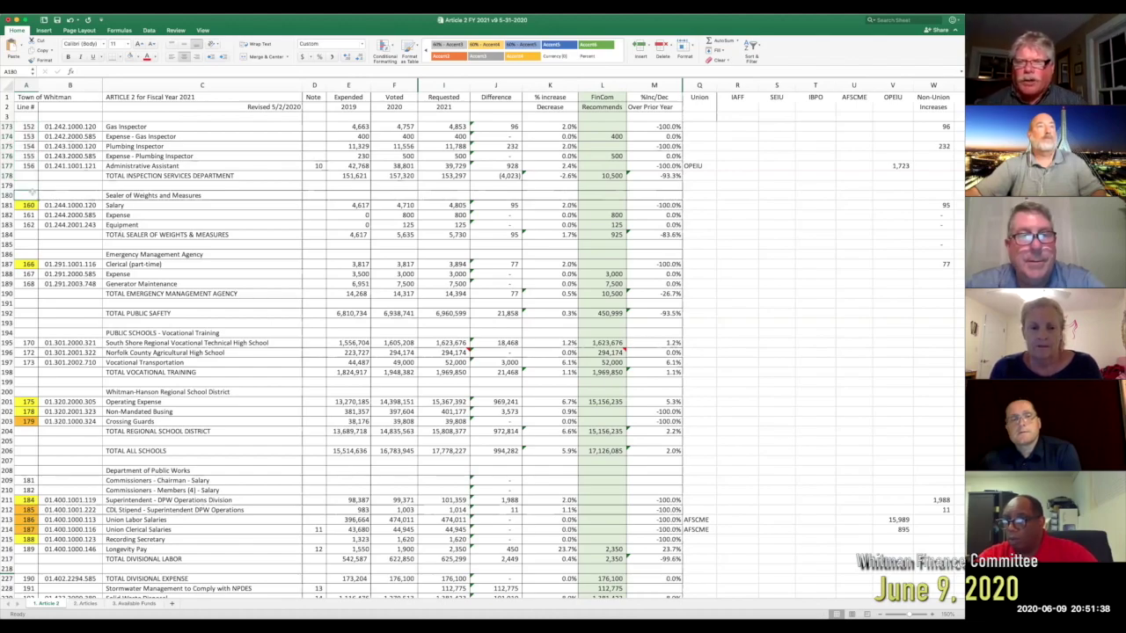
left_click_drag(20, 569, 26, 204)
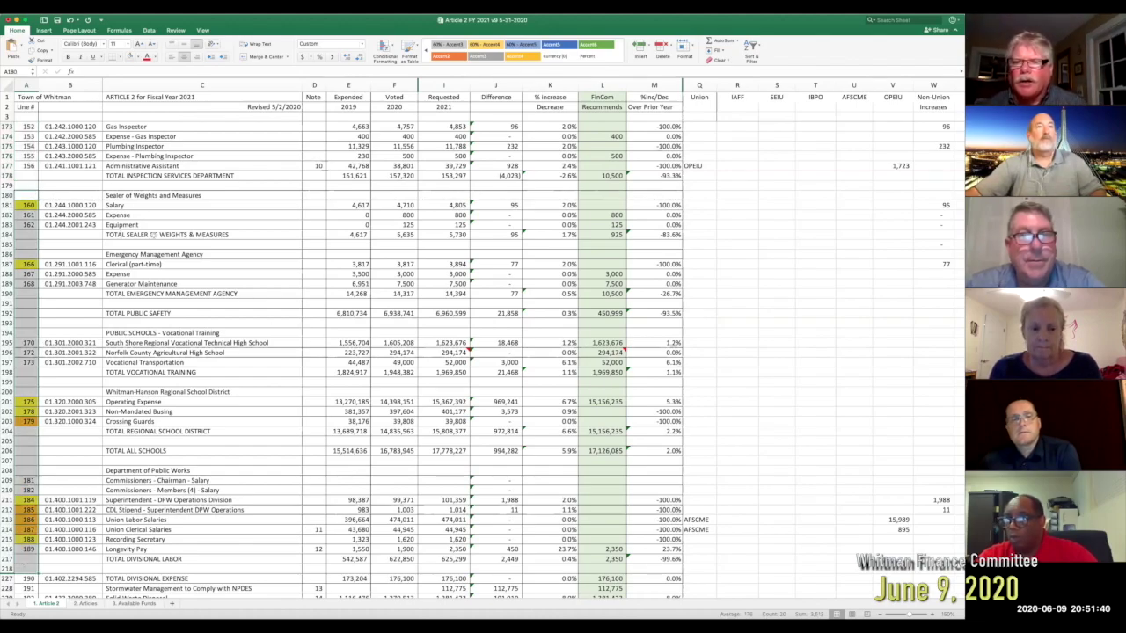
left_click(129, 57)
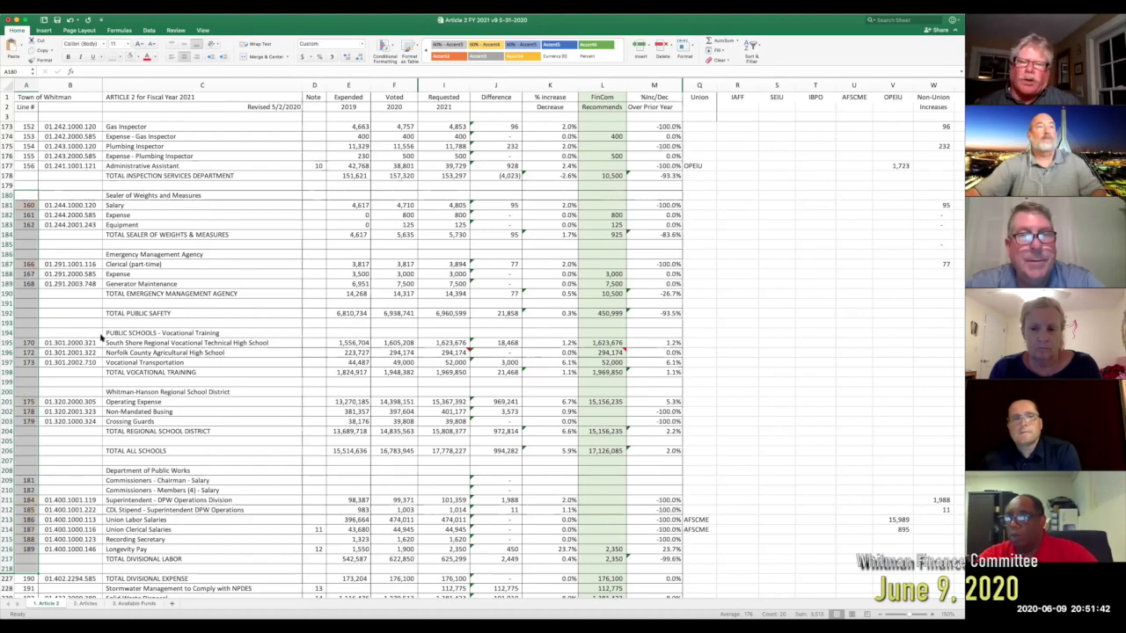
left_click(29, 362)
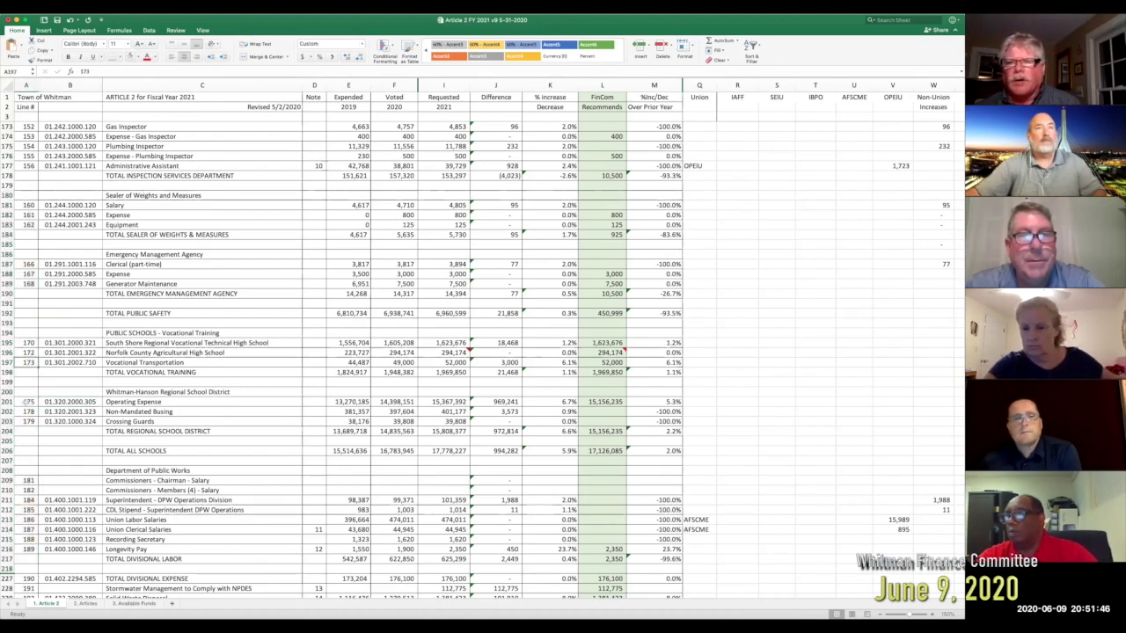
Step: Highlight line numbers 178 (Non-Mandated Busing) and 175 (Operating Expense) of the regional school district in yellow
left_click(29, 410)
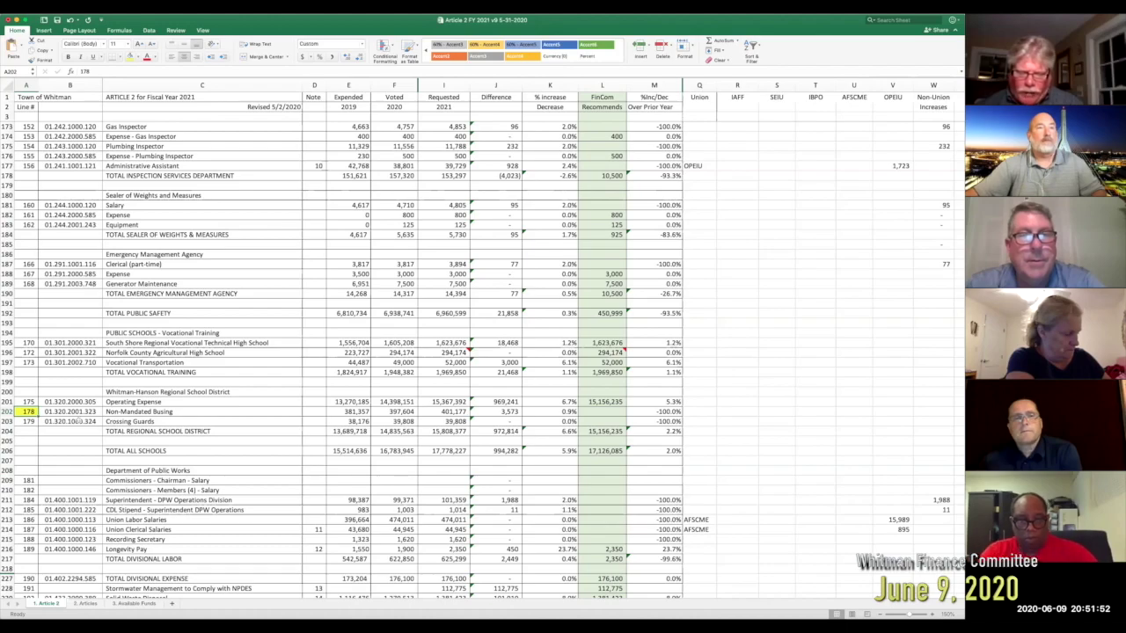
left_click(29, 401)
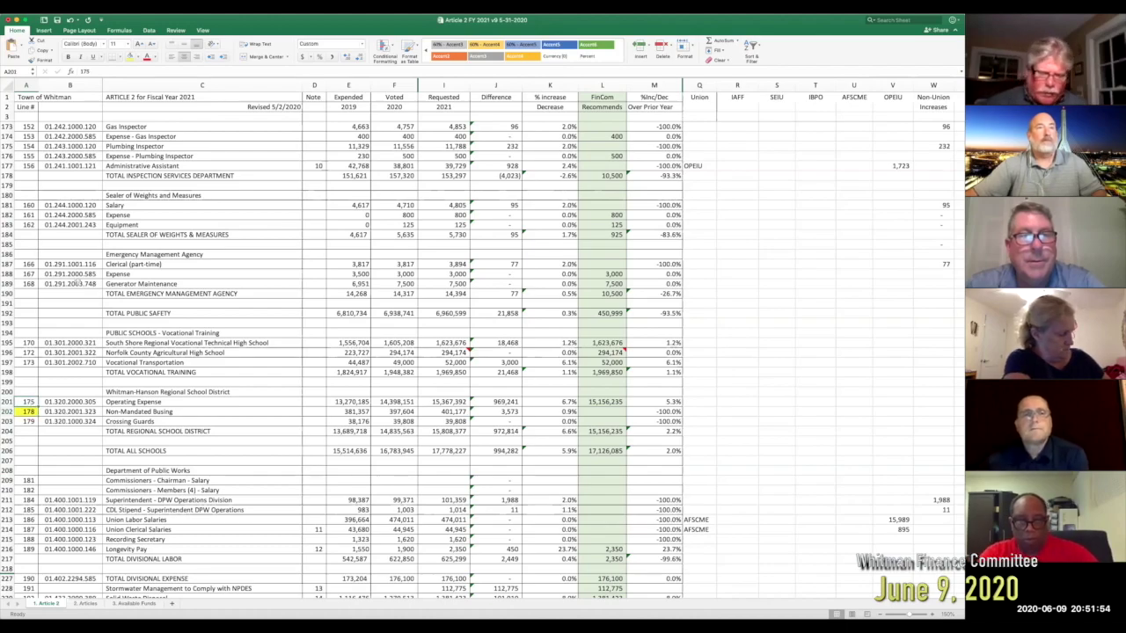
left_click(131, 57)
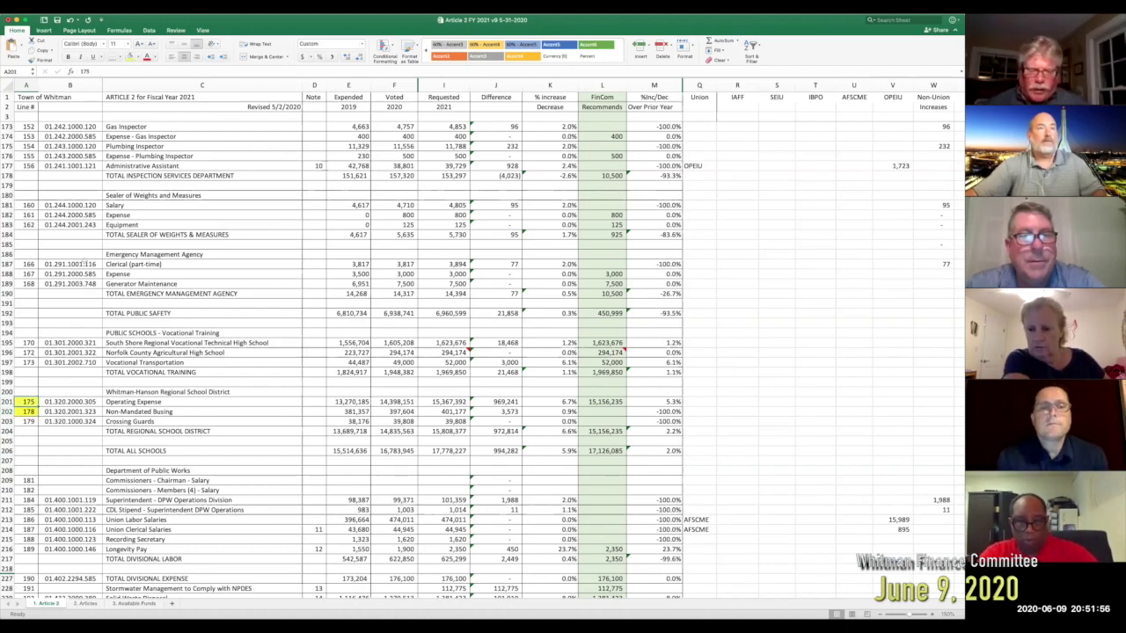
left_click(103, 422)
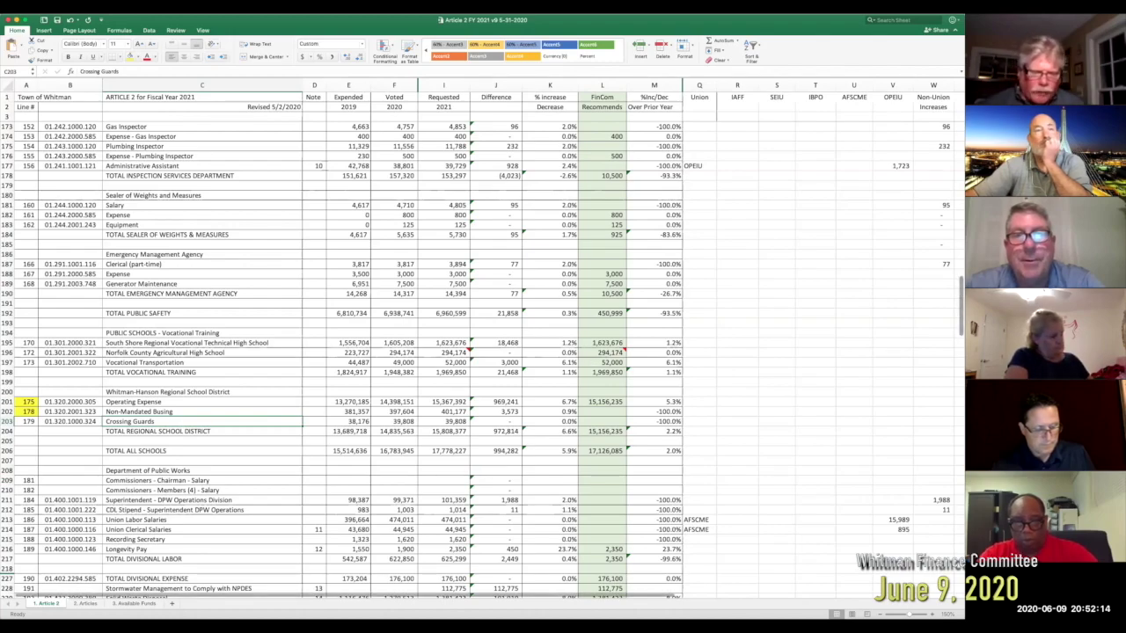
Step: Remove the fill color from the line numbers 190 through 218A in cells A227:A267
scroll(959, 323, "down", 6)
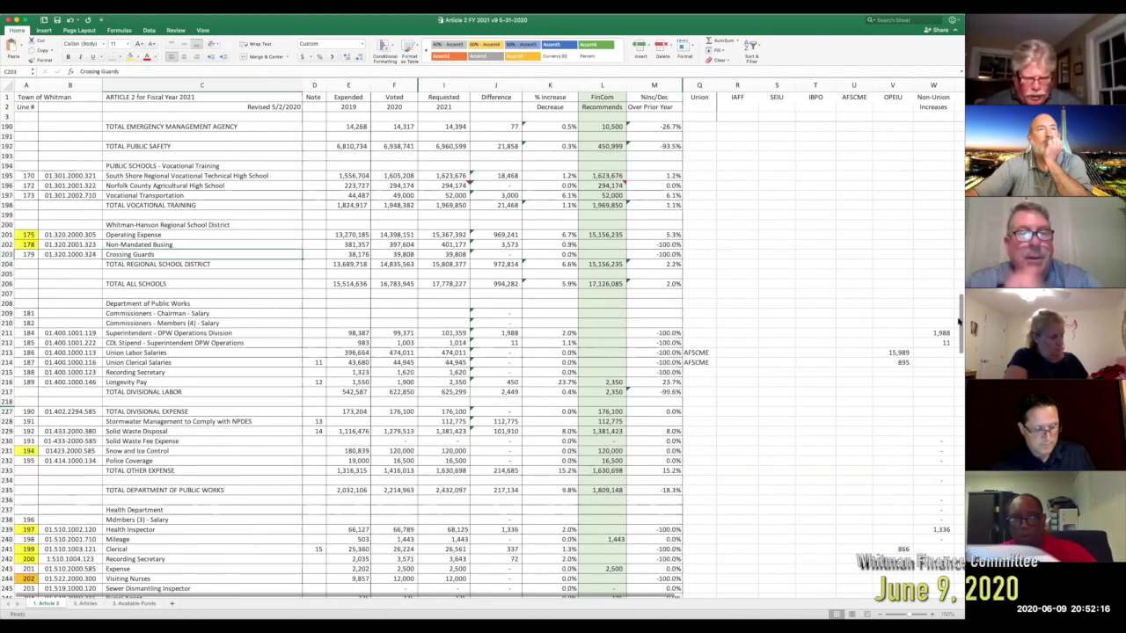
scroll(960, 322, "down", 7)
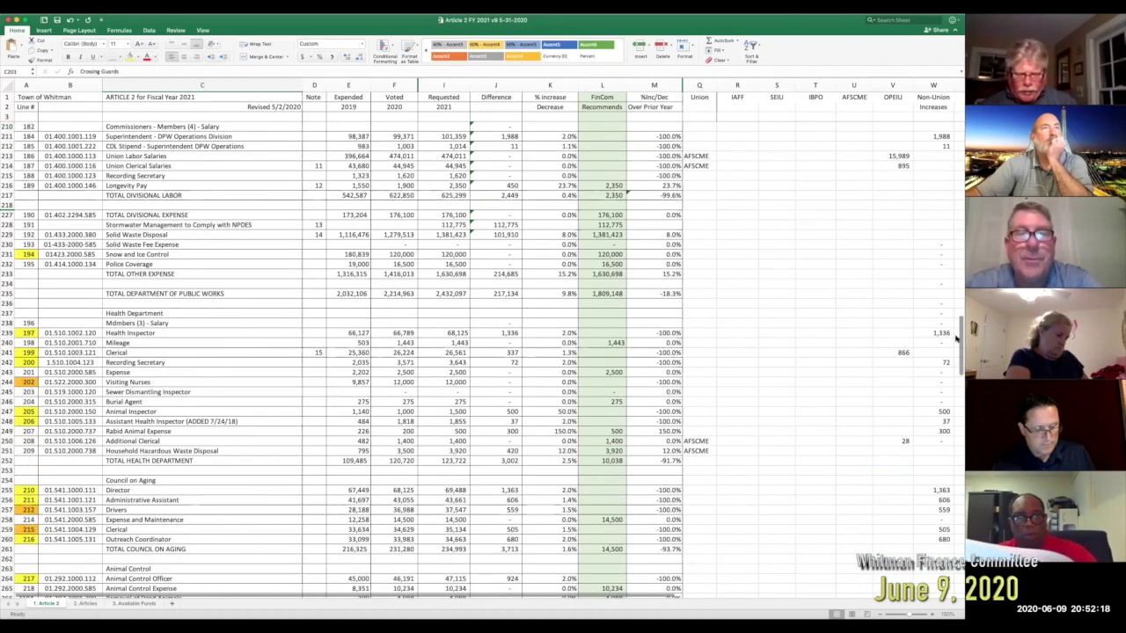
scroll(956, 337, "down", 2)
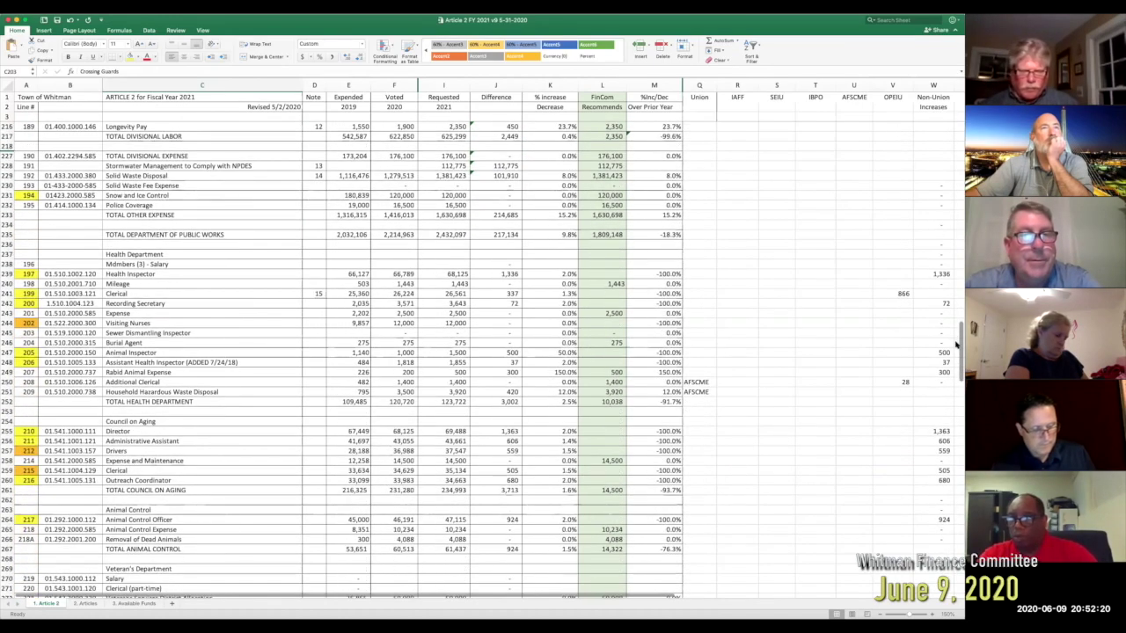
scroll(956, 346, "down", 3)
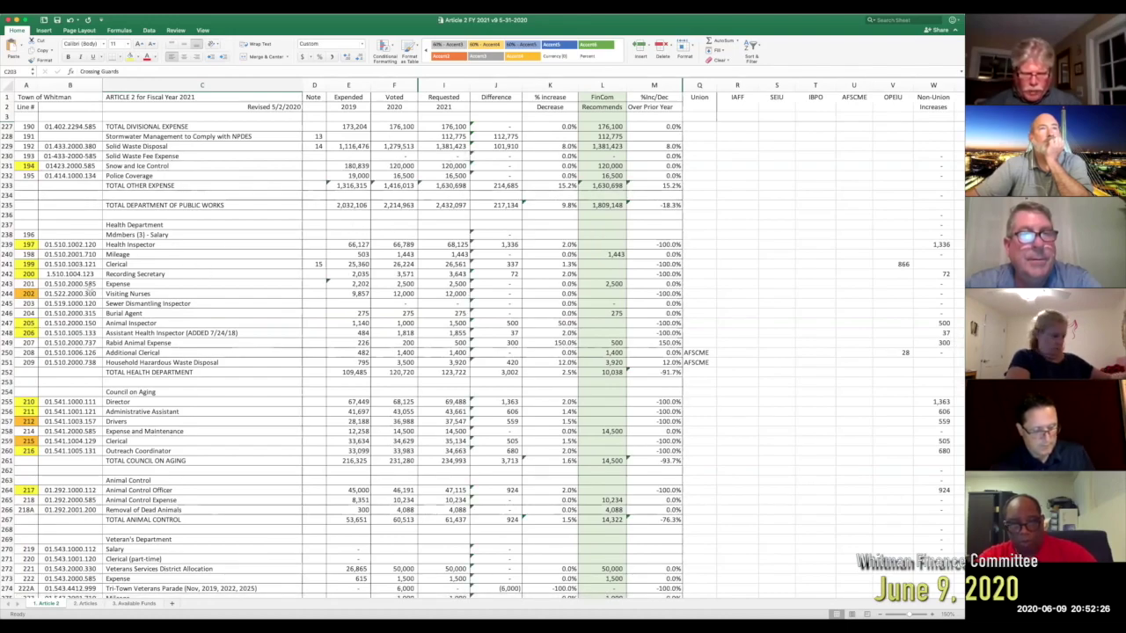
left_click(26, 126)
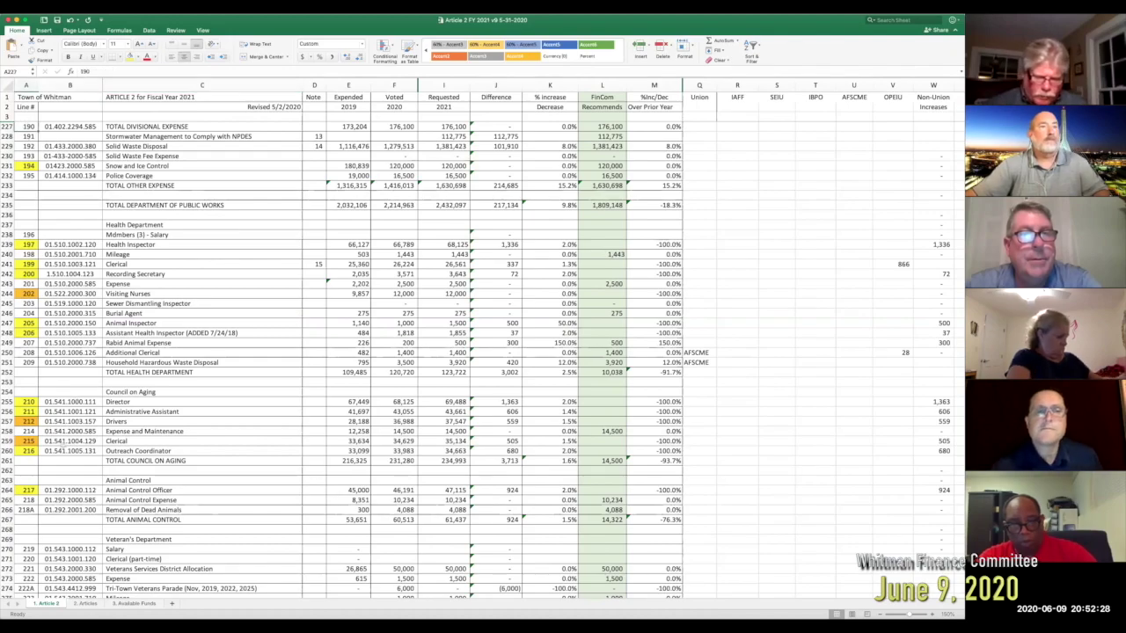
left_click(32, 519, "shift")
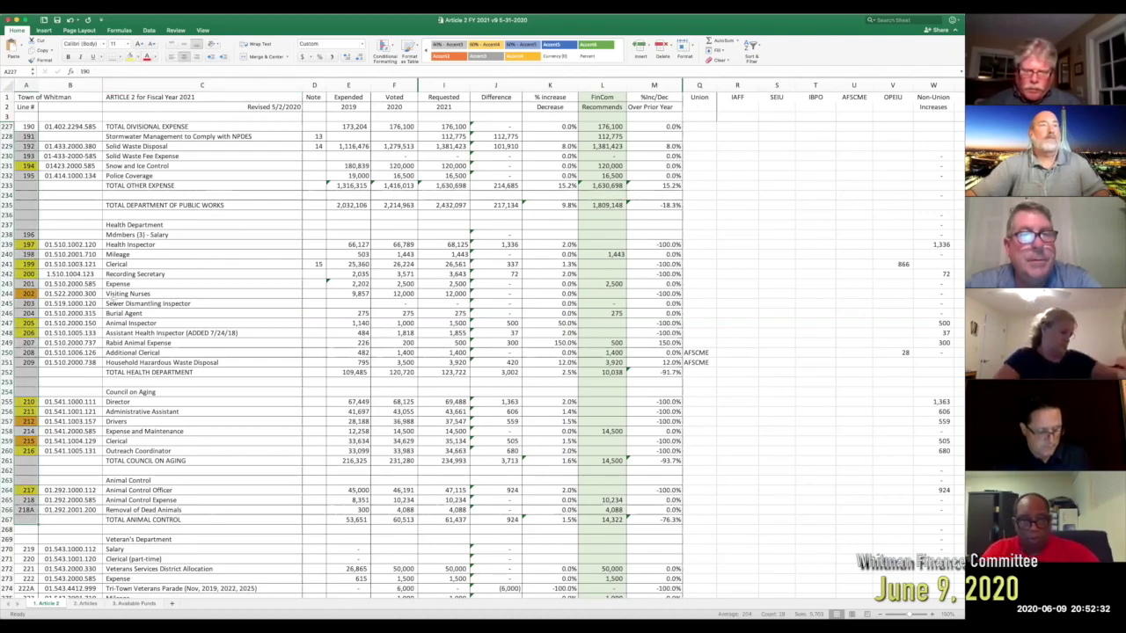
Step: Highlight line number 210 (Council on Aging Director) and Animal Control line numbers 217 and 218 in yellow
left_click(32, 402)
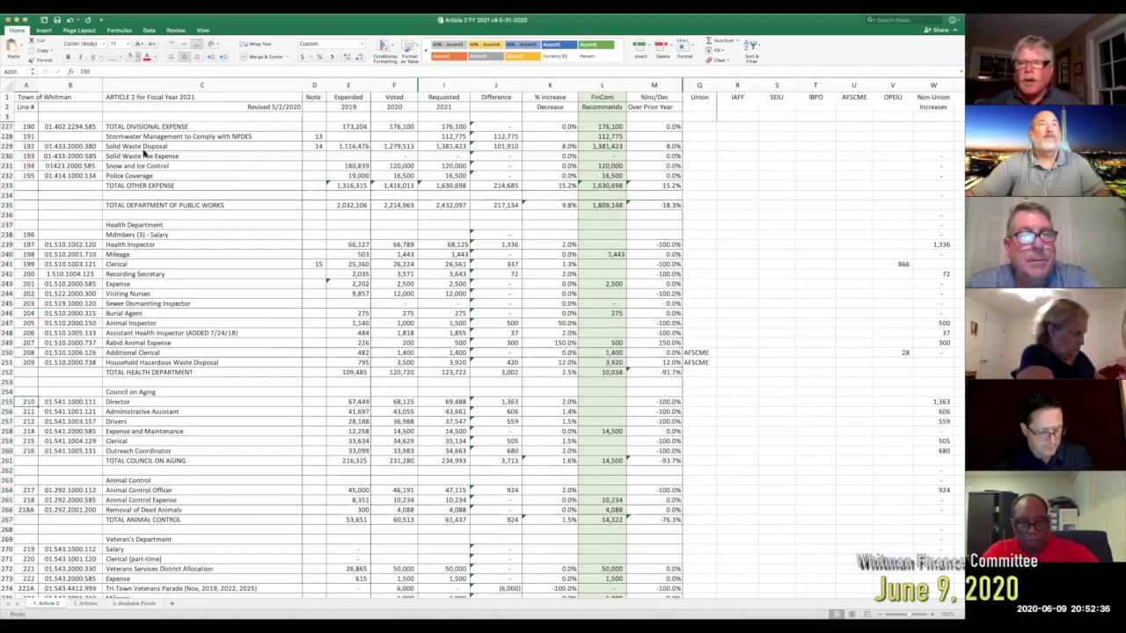
left_click(131, 56)
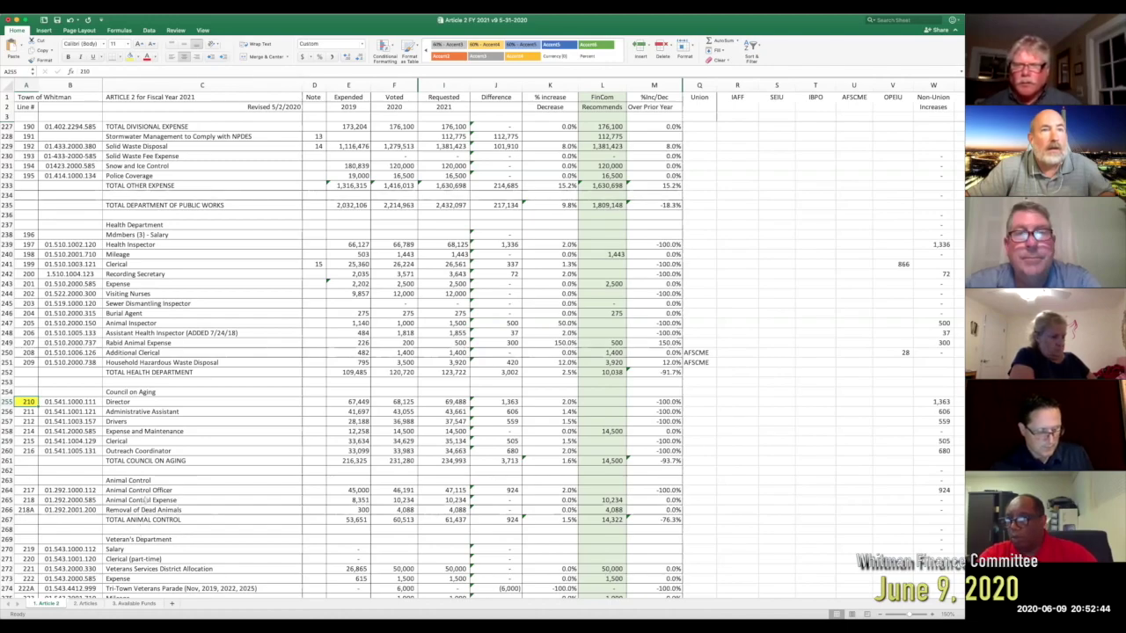
left_click(97, 471)
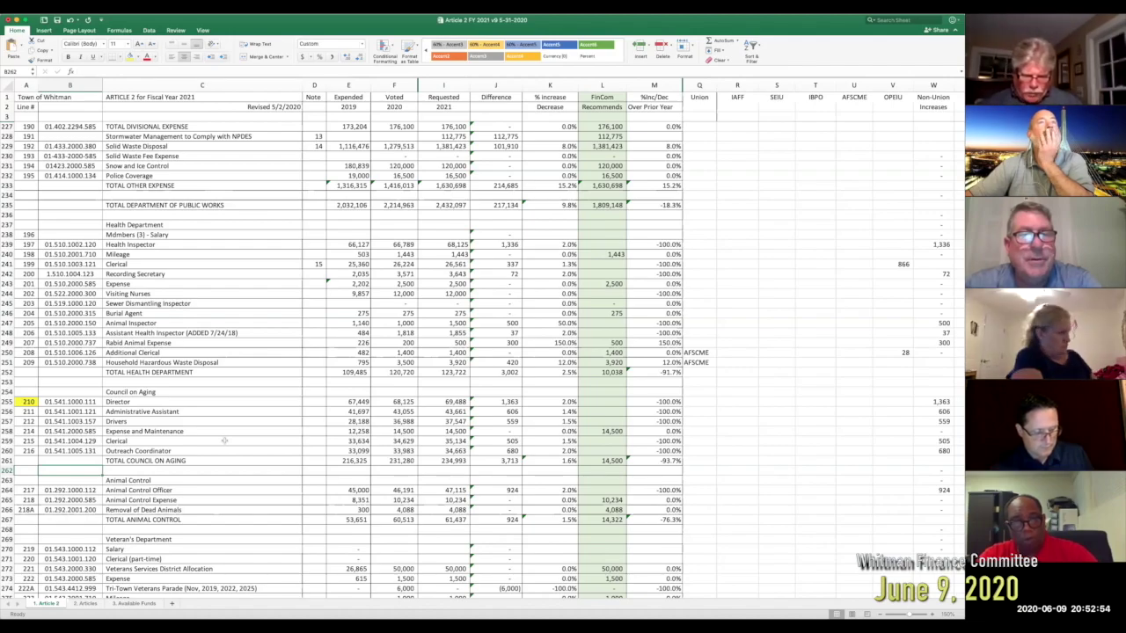
left_click(27, 490)
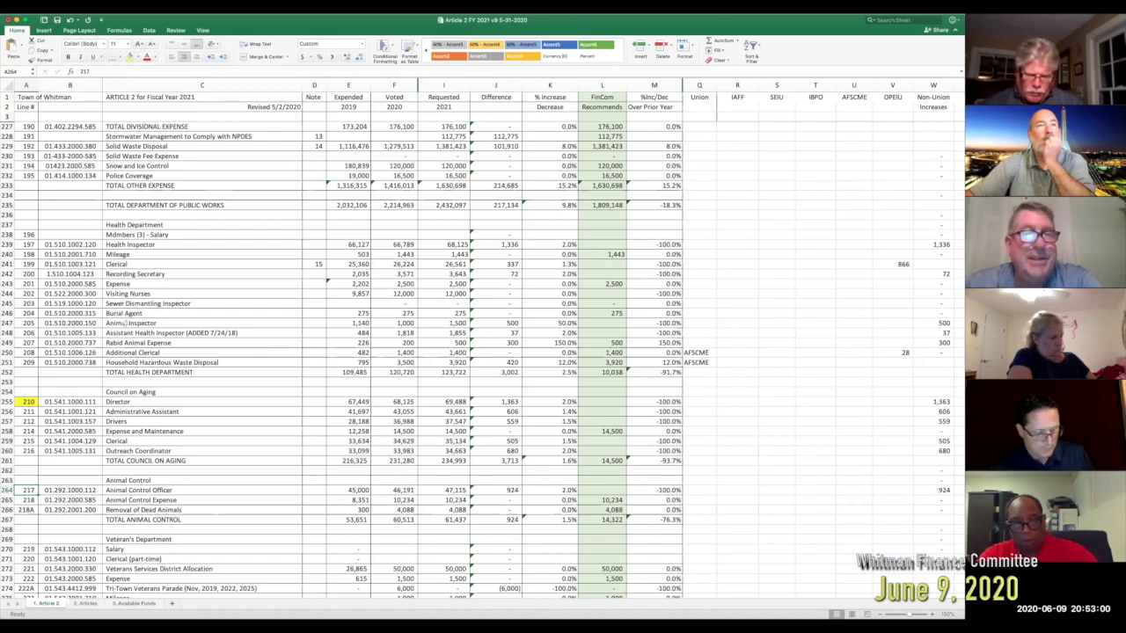
left_click(28, 500, "shift")
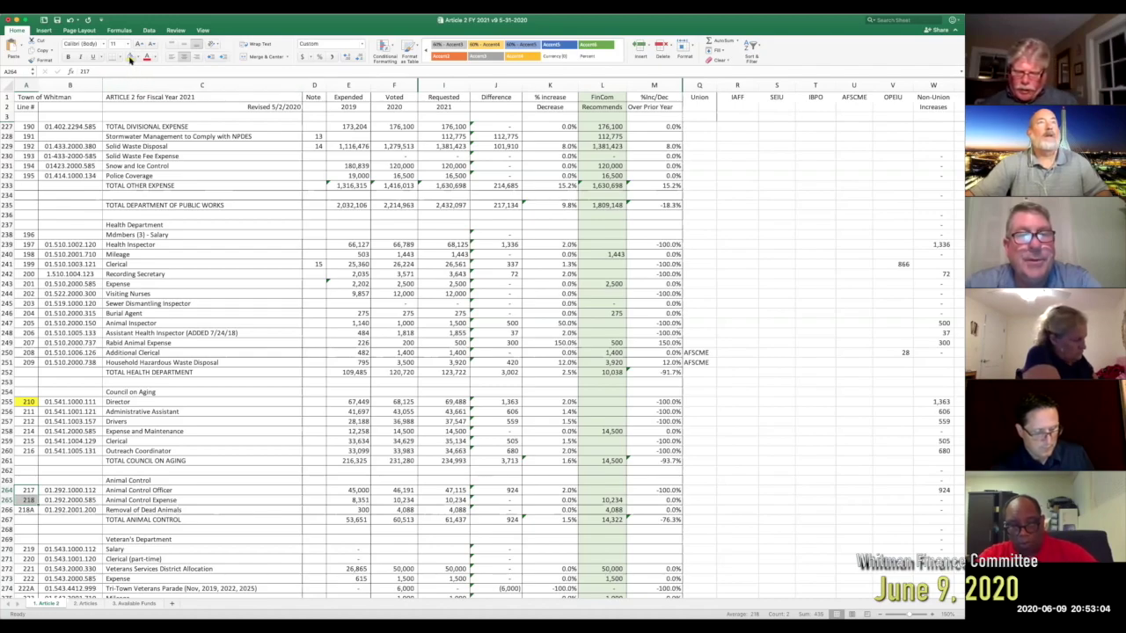
left_click(155, 360)
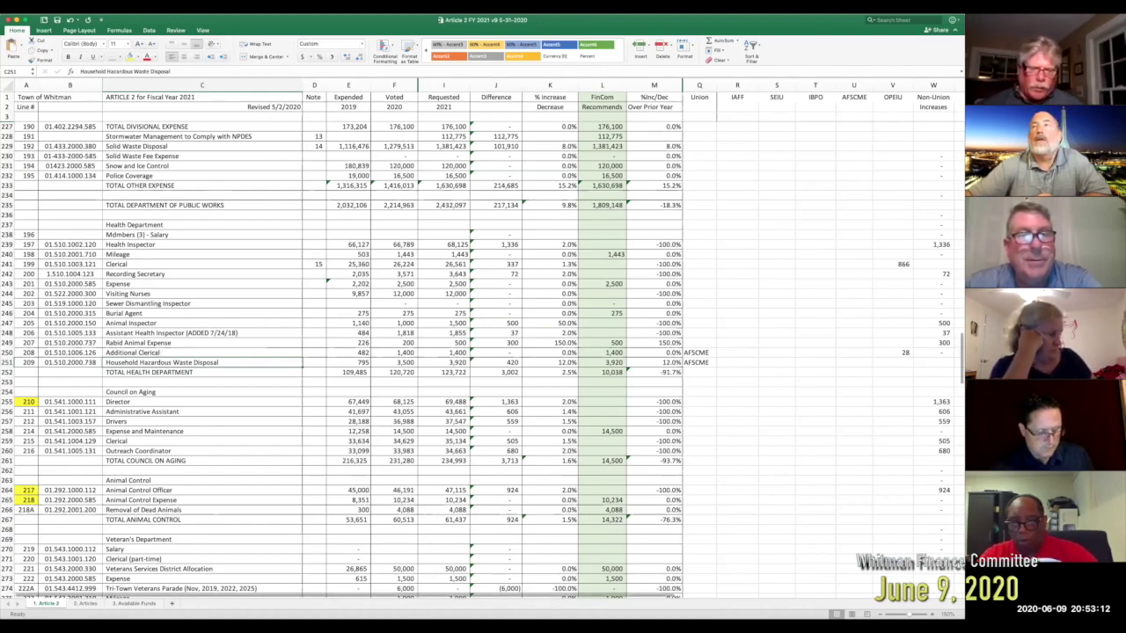
Step: Remove the fill color from cells A3:A310, covering the Library, Recreation and vacation pay line numbers
scroll(545, 361, "down", 5)
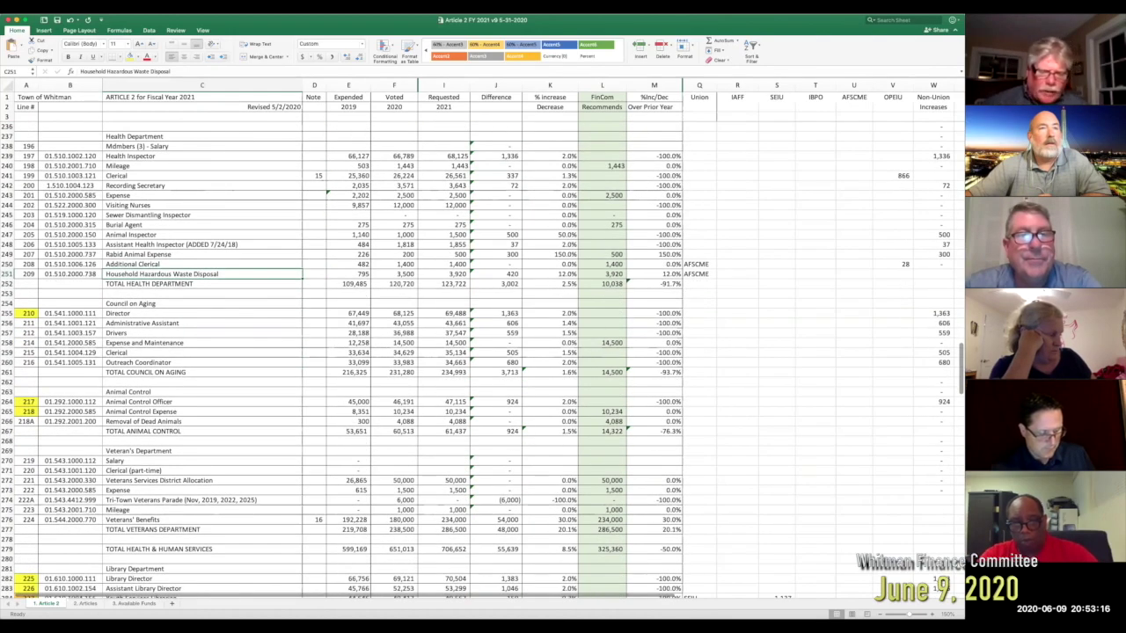
scroll(544, 361, "down", 10)
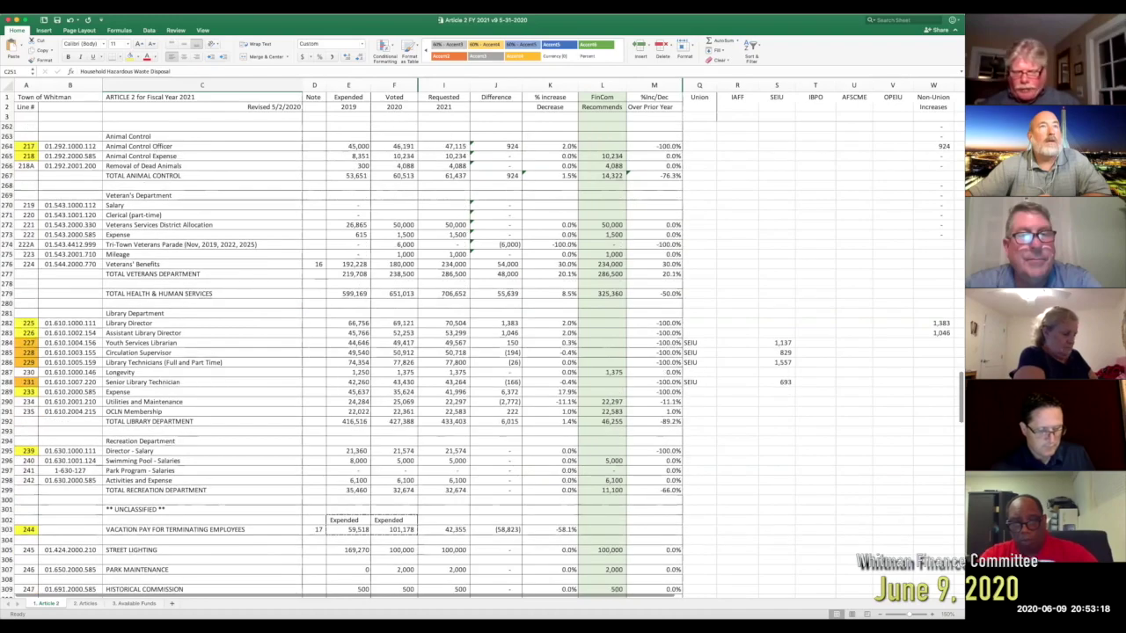
scroll(958, 406, "down", 3)
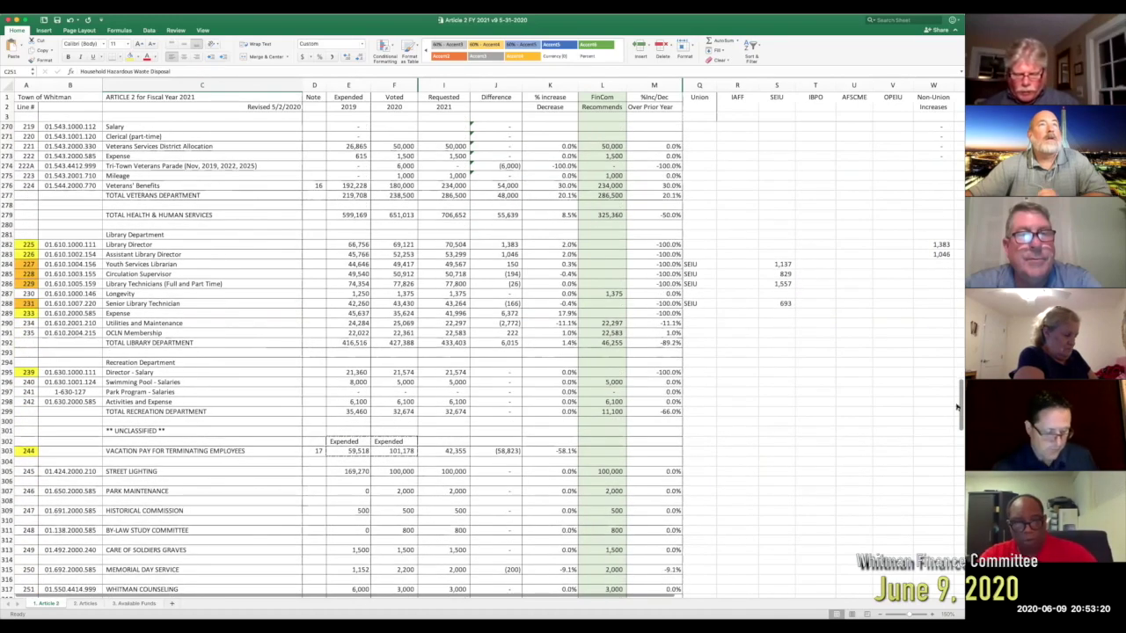
left_click(26, 116)
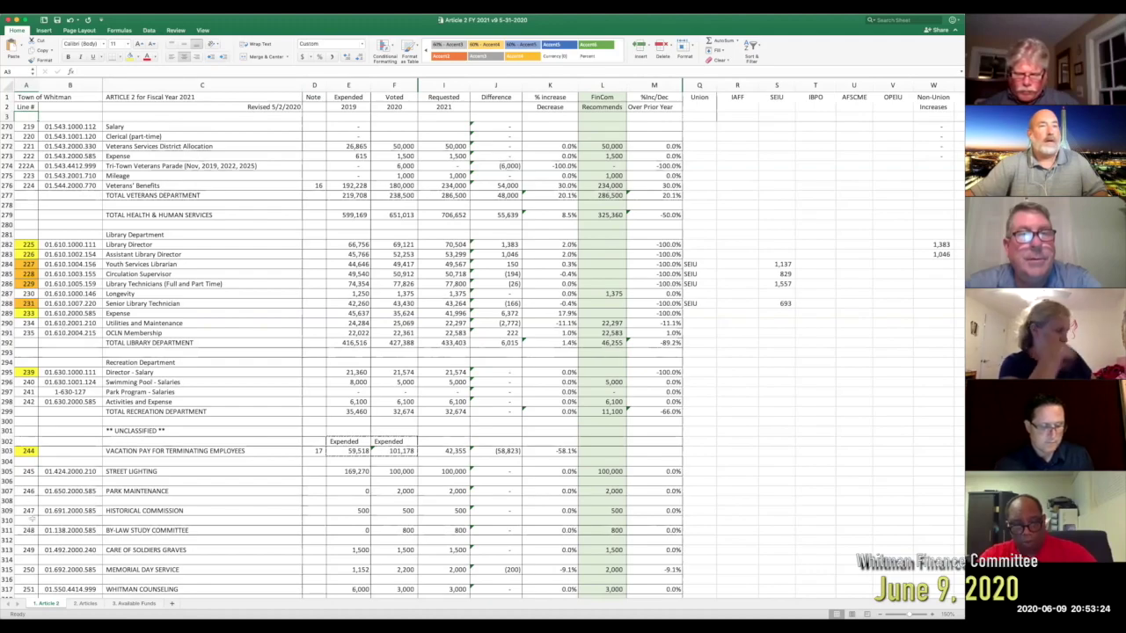
left_click(29, 519, "shift")
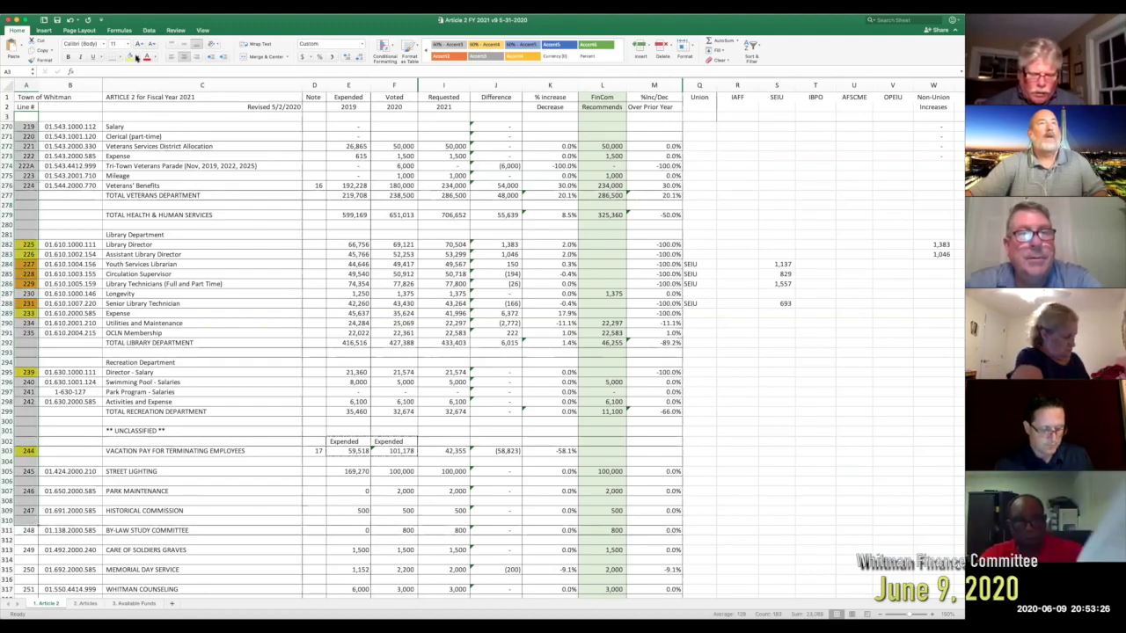
left_click(132, 57)
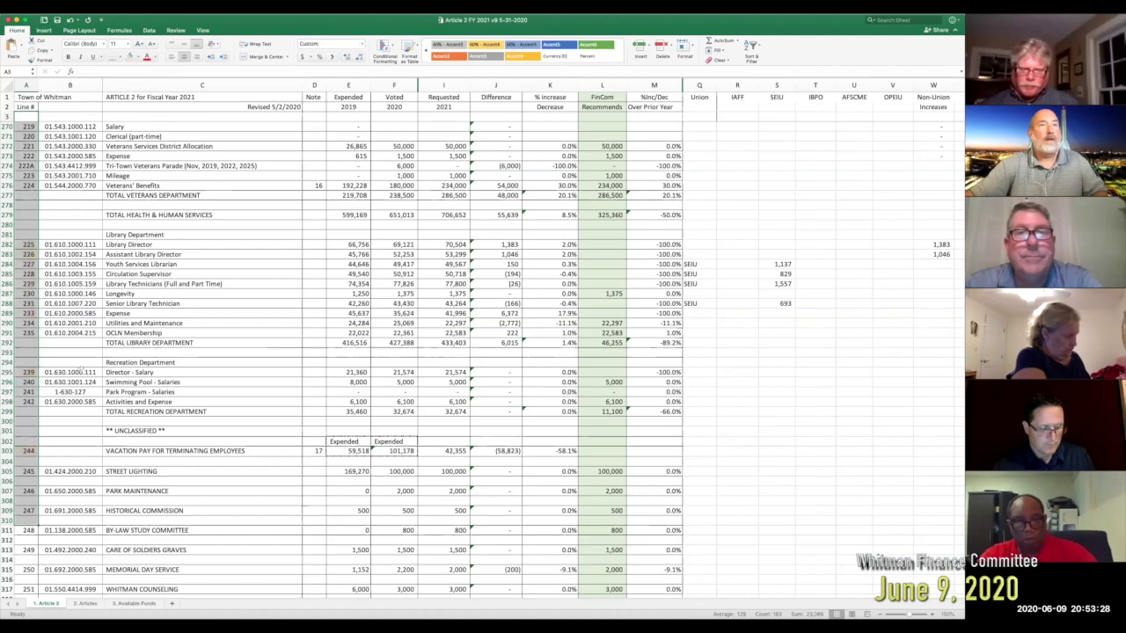
Step: Highlight line numbers 244 (vacation pay), 239 through 242 (Recreation Department) and 245 (Street Lighting) in yellow
left_click(29, 451)
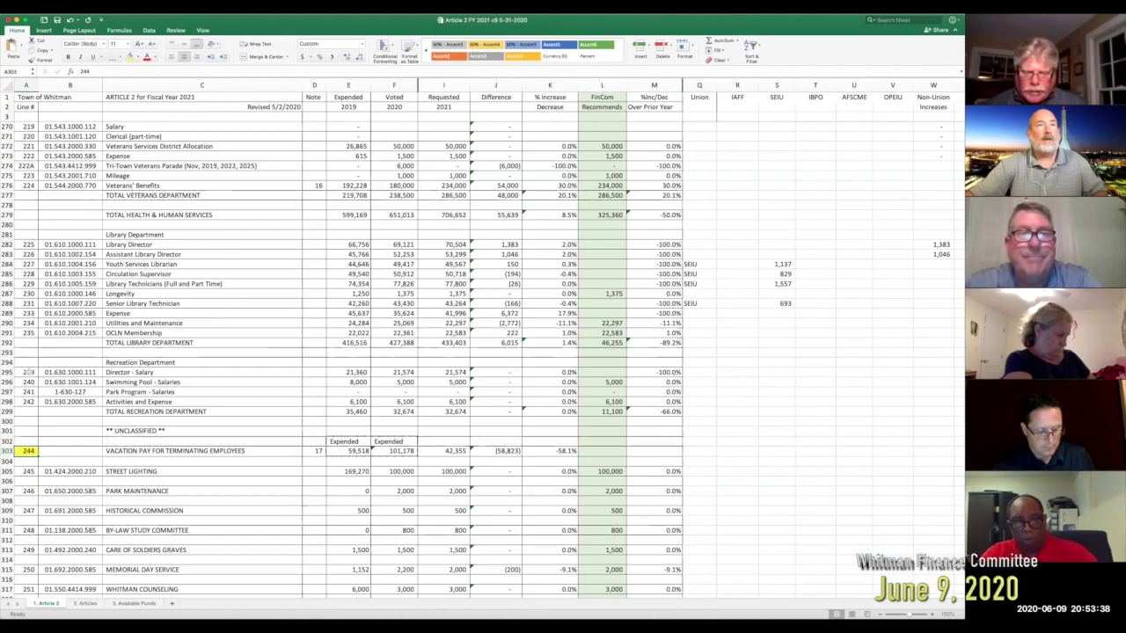
left_click_drag(28, 372, 31, 403)
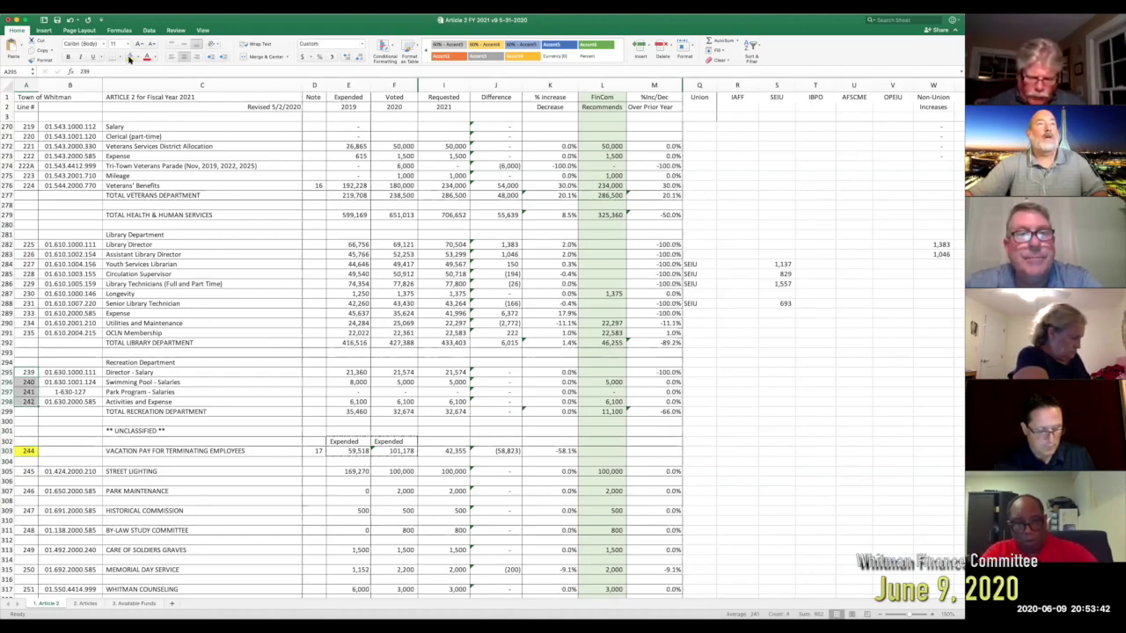
left_click(128, 57)
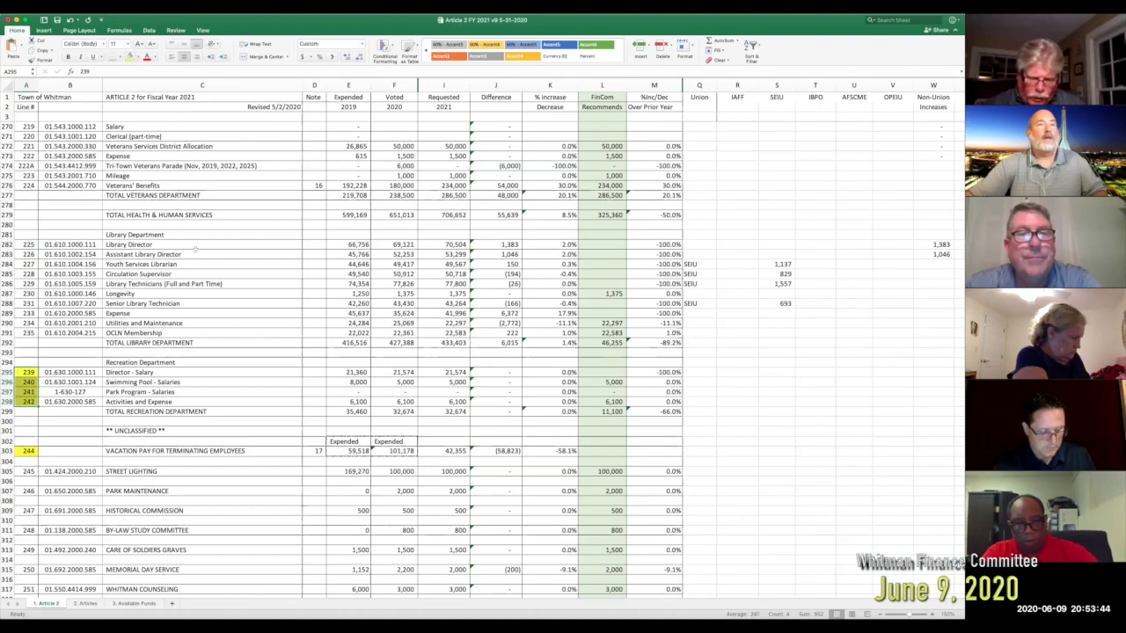
left_click(211, 393)
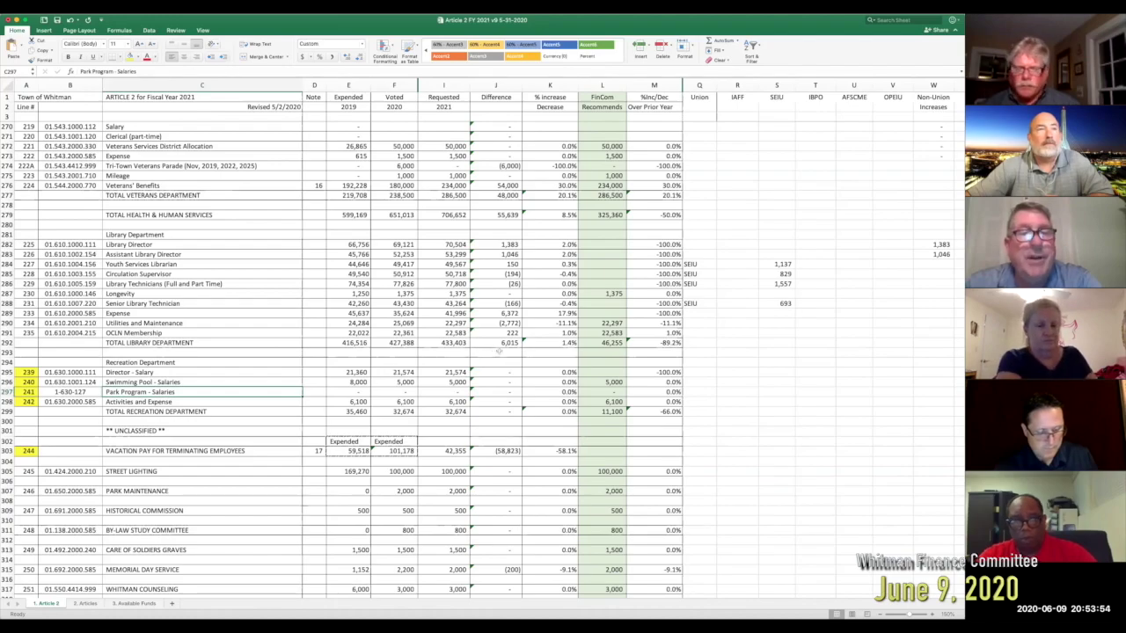
left_click(29, 472)
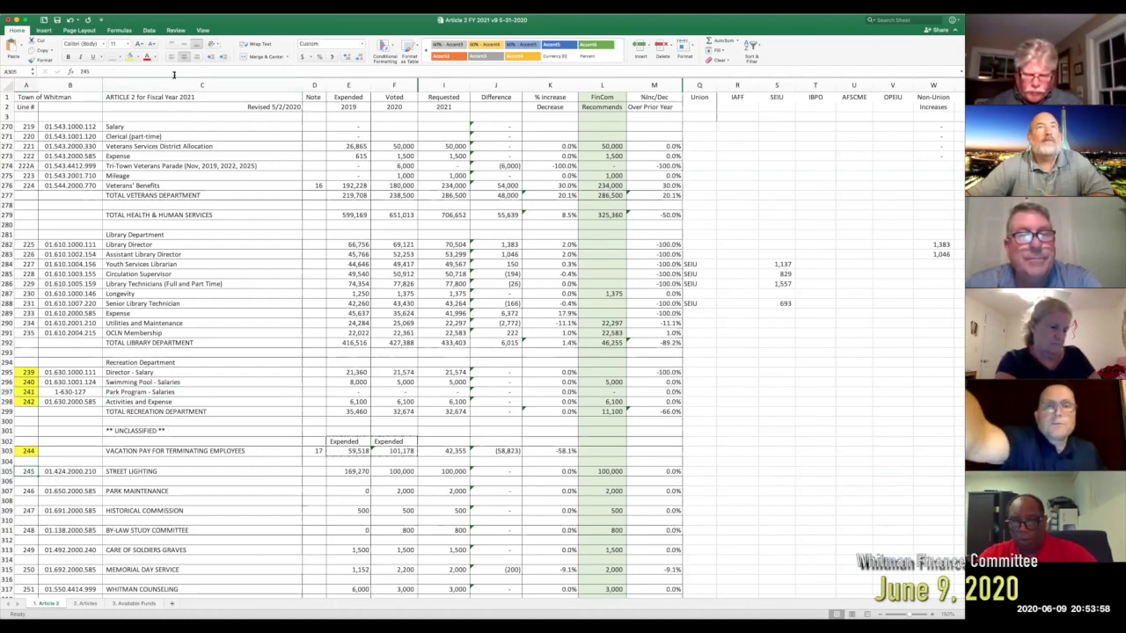
left_click(129, 56)
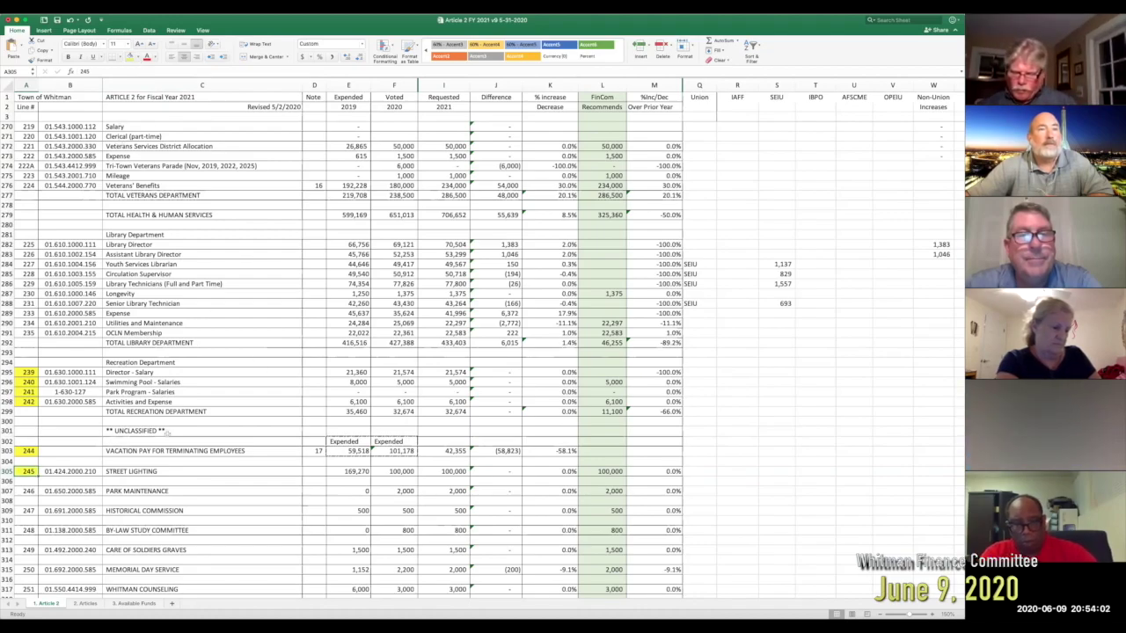
left_click(185, 440)
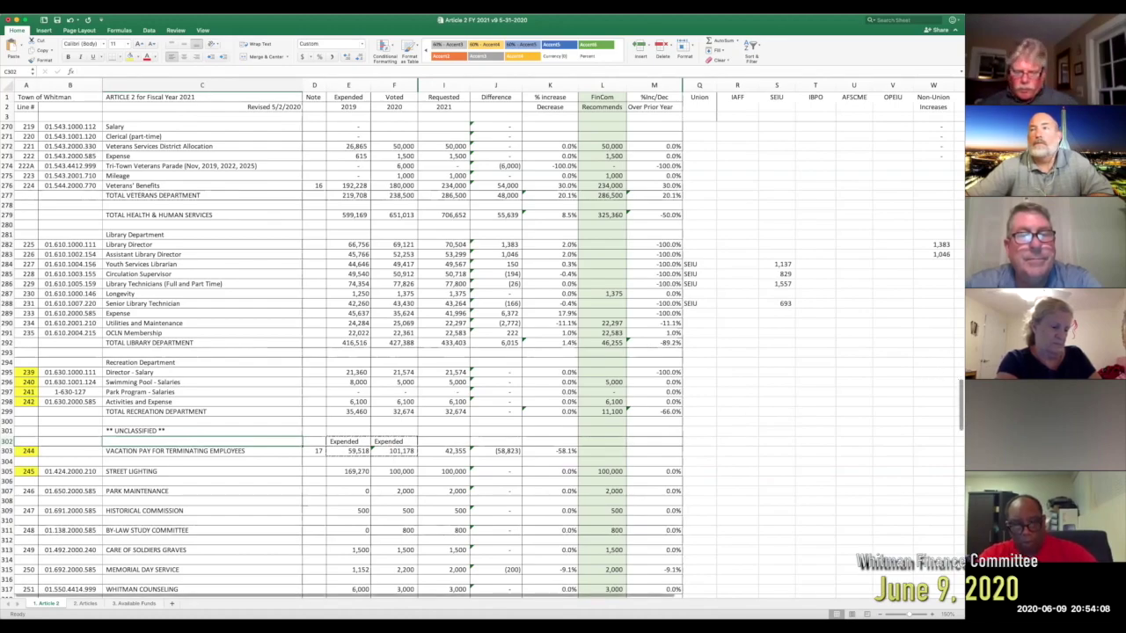
Step: Remove the fill color from cells A302:C337, including line number 260 (Total General Insurance)
scroll(387, 352, "down", 5)
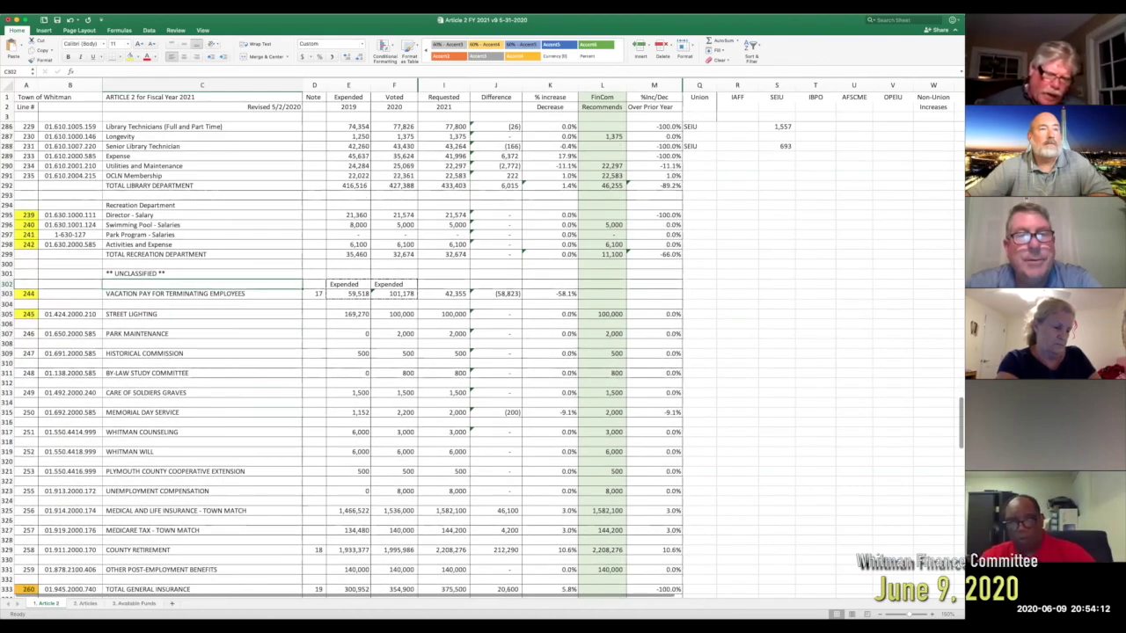
scroll(387, 352, "down", 1)
scroll(387, 352, "down", 8)
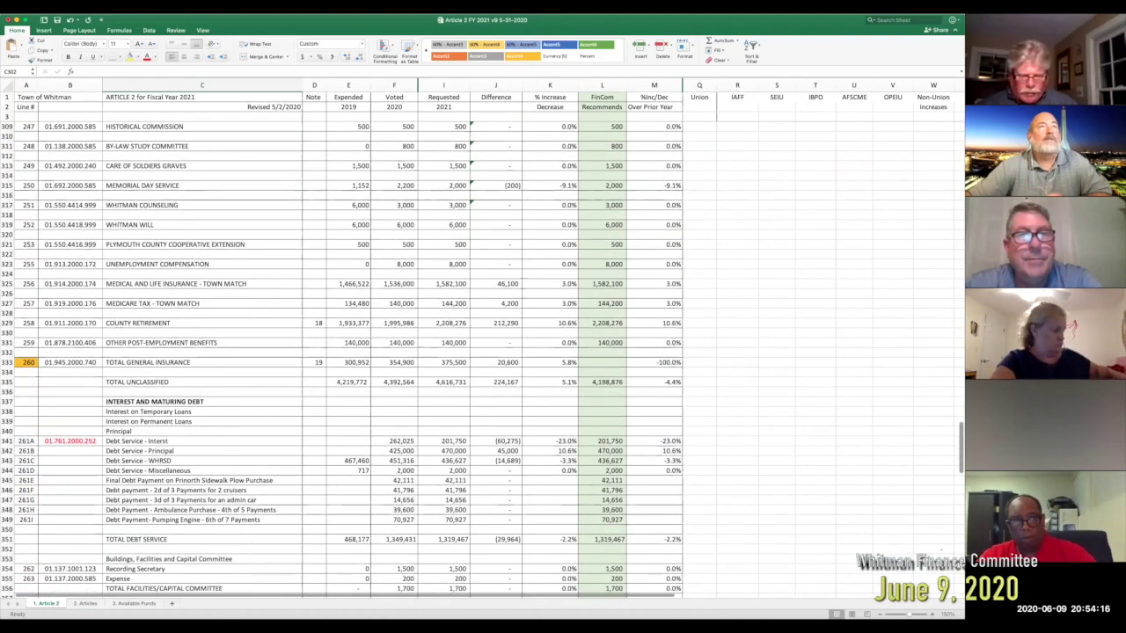
scroll(795, 352, "down", 1)
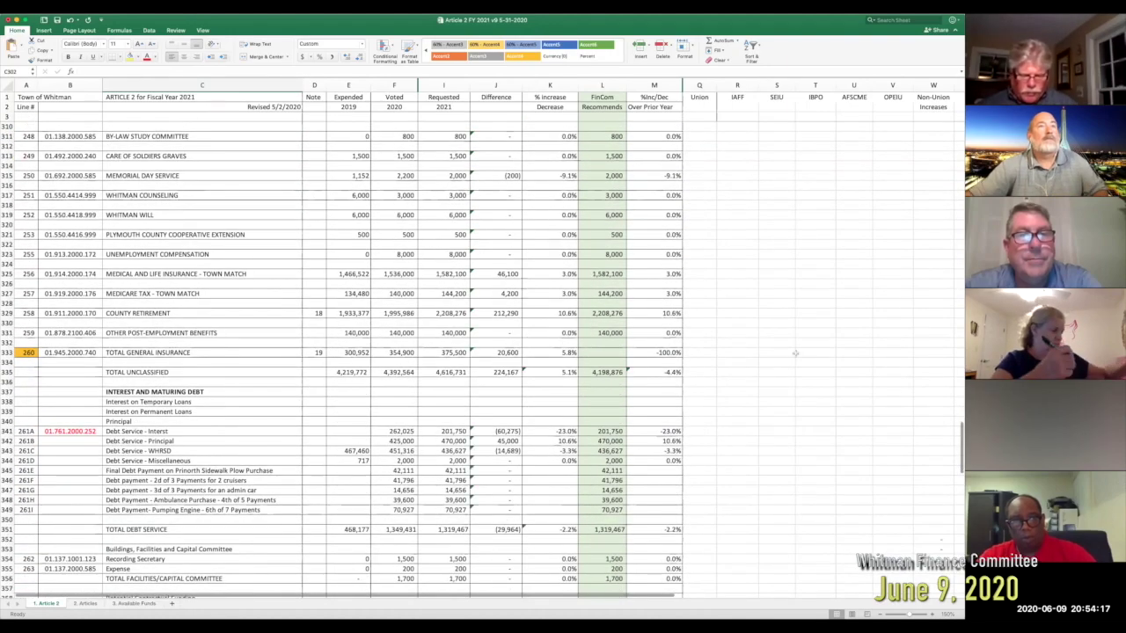
left_click(26, 391, "shift")
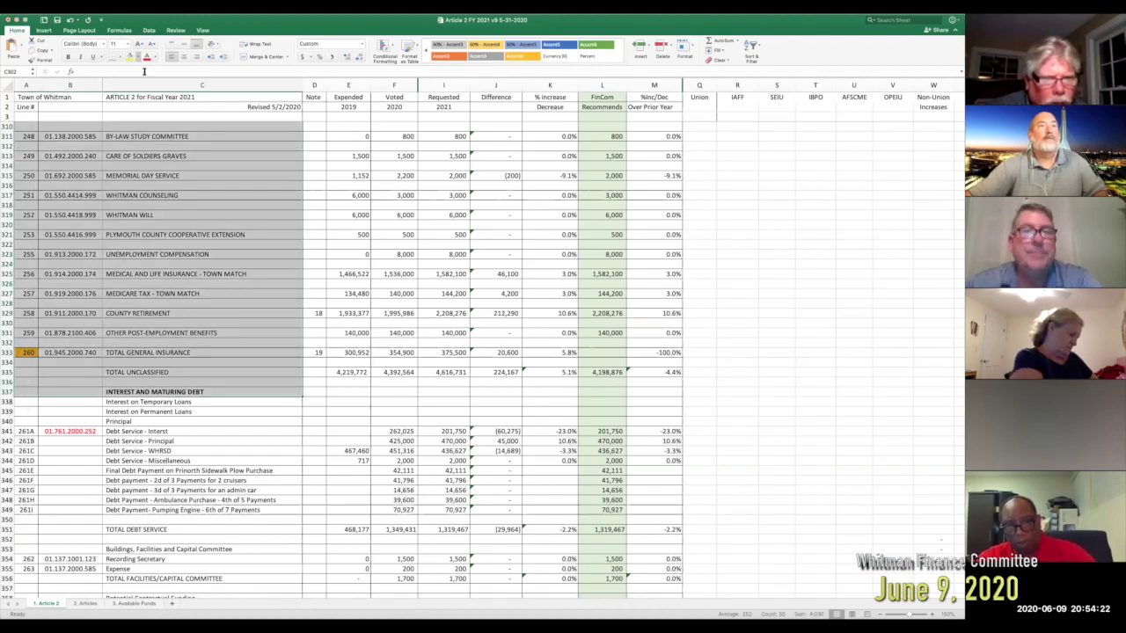
left_click(97, 313)
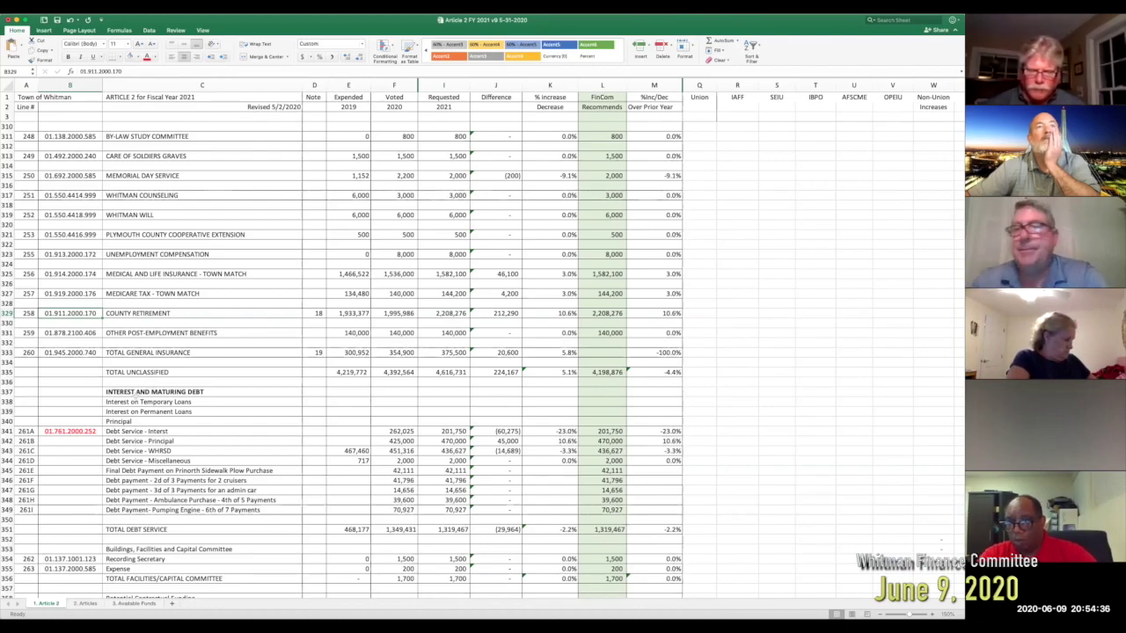
left_click(82, 410)
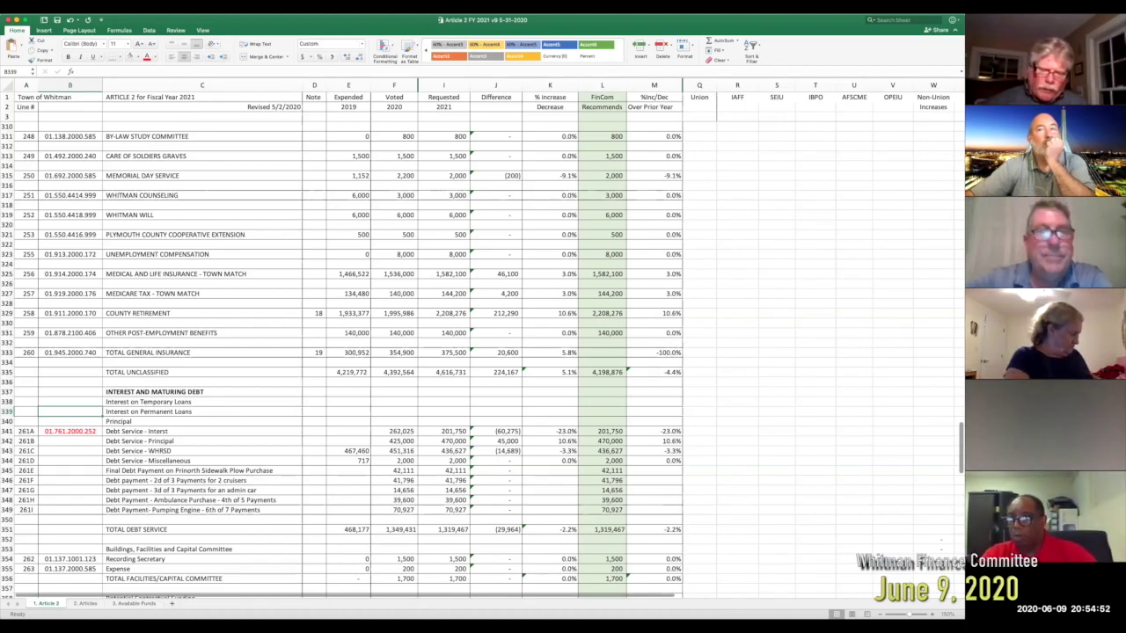
Step: Remove the fill color from the water-sewer salary line numbers 410 through 416 in cells A376:A383
scroll(484, 352, "down", 10)
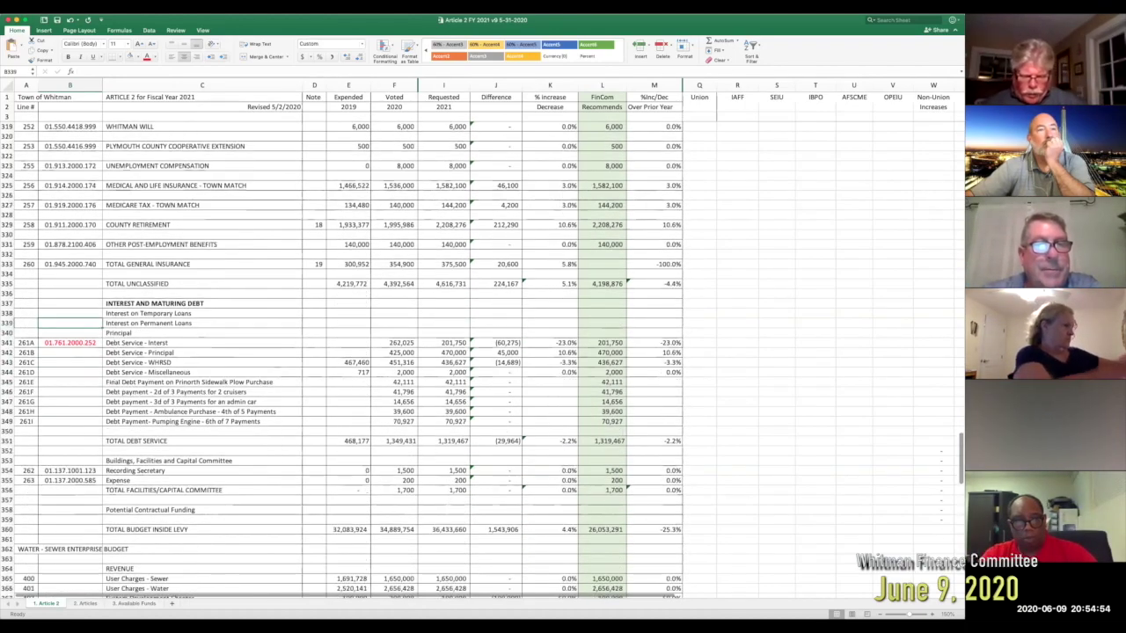
scroll(483, 352, "down", 5)
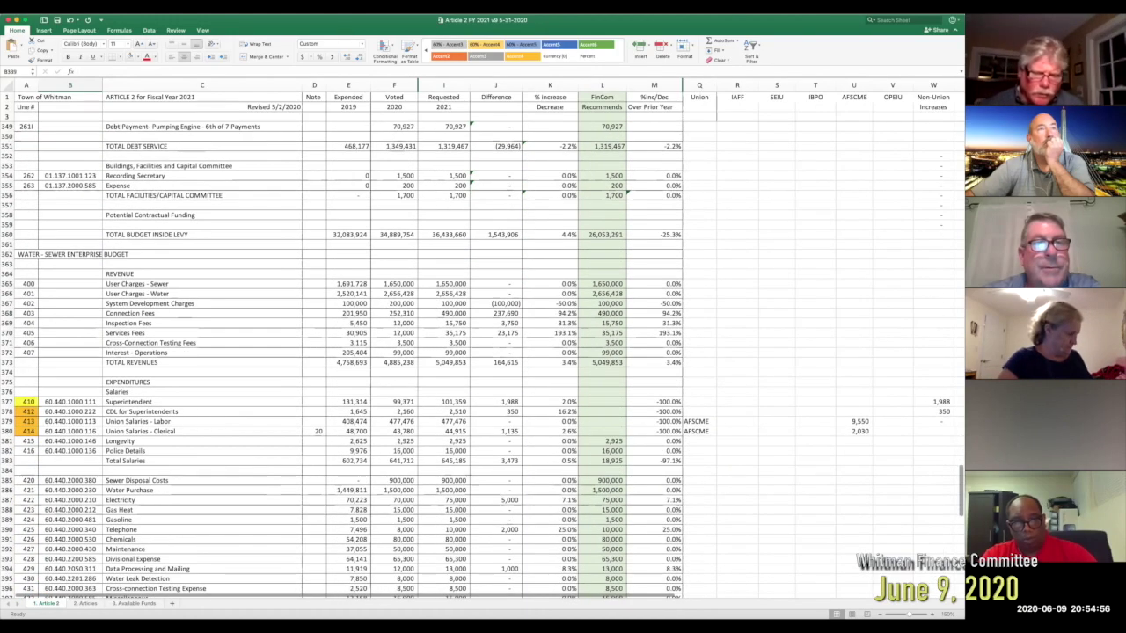
scroll(483, 352, "down", 1)
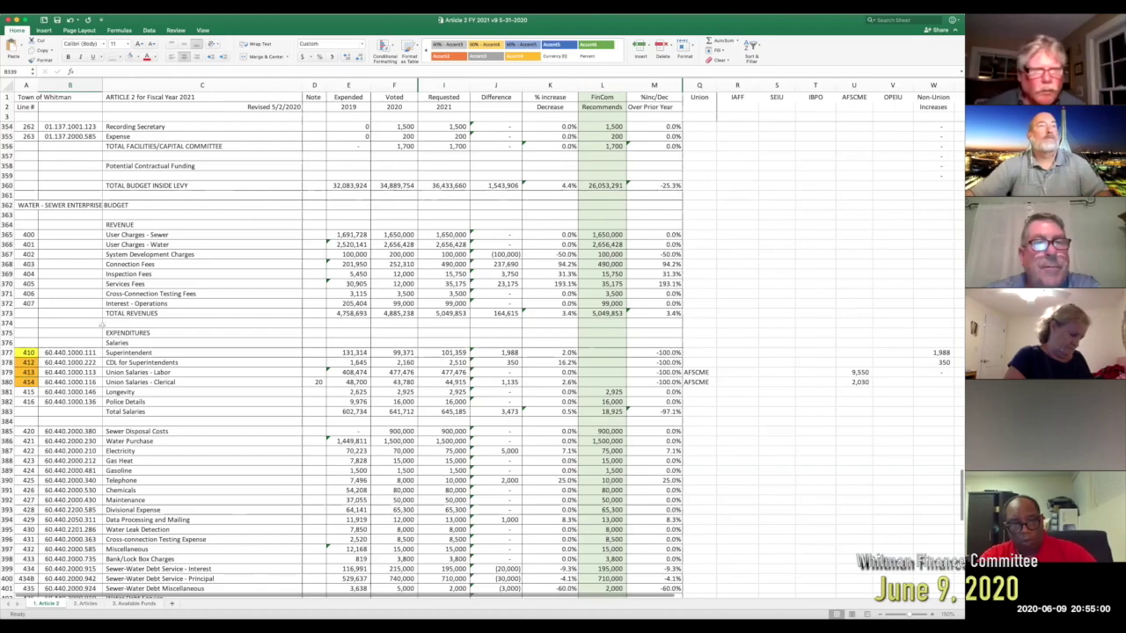
left_click(26, 342)
left_click(26, 411, "shift")
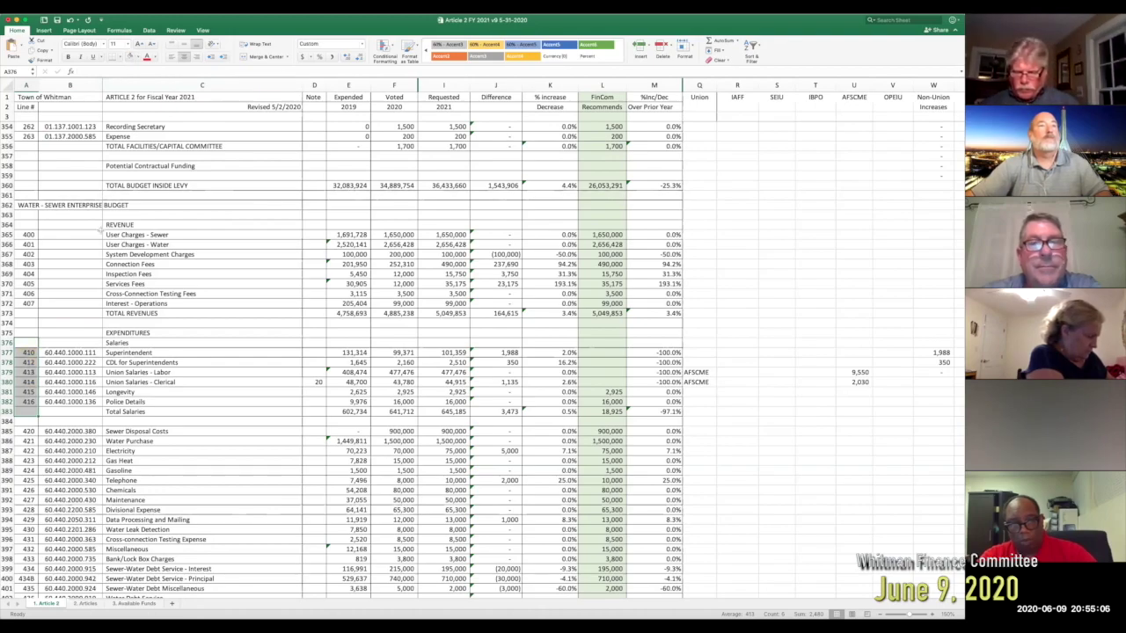
Step: Examine the water-sewer expenditures, the Article 2 totals, and the notes and salary increases by category beneath them
left_click(163, 242)
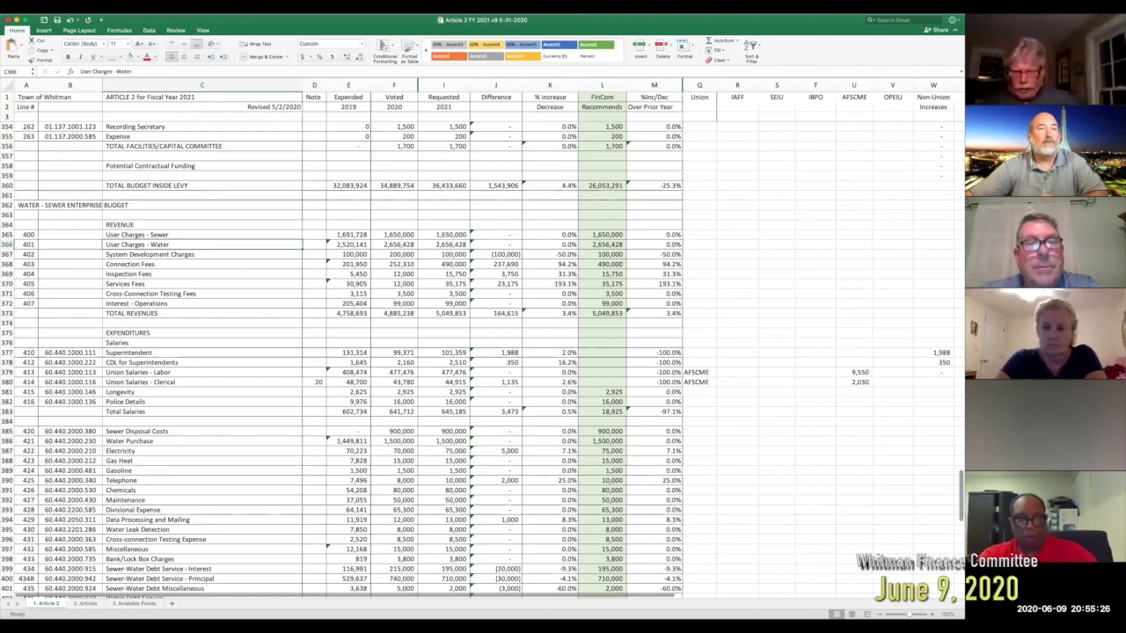
scroll(475, 360, "down", 3)
scroll(475, 361, "down", 6)
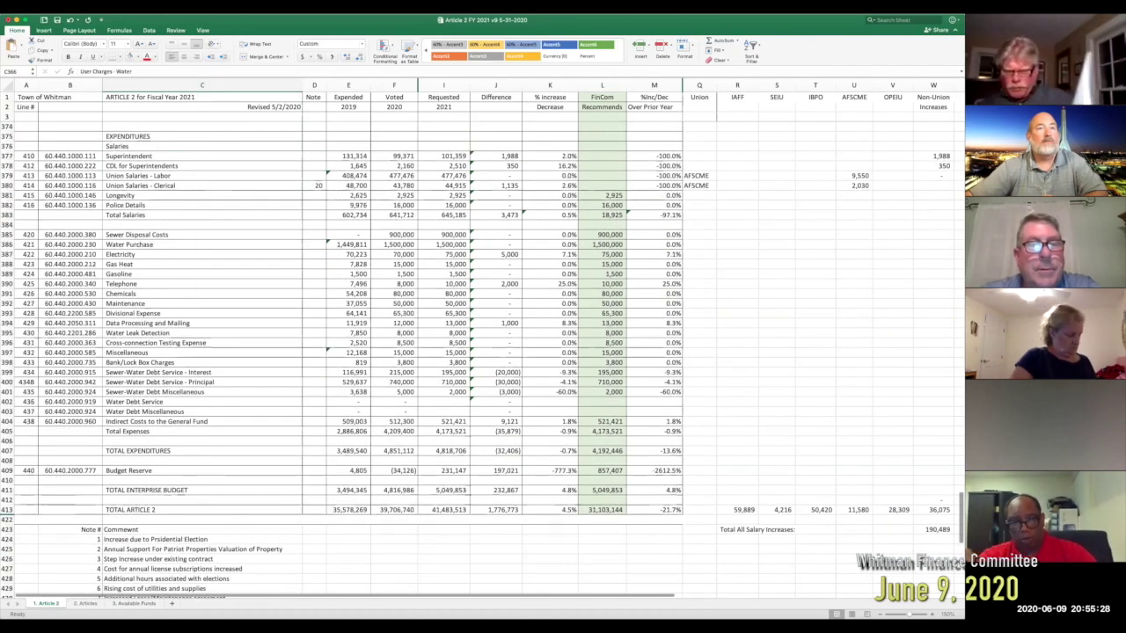
scroll(475, 361, "down", 3)
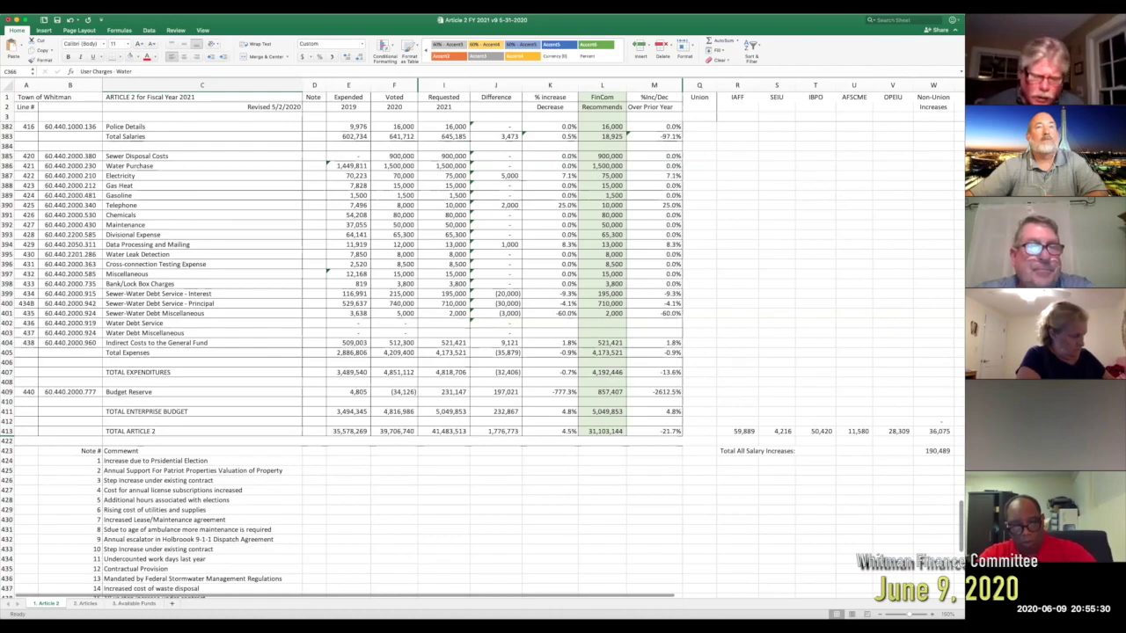
scroll(475, 361, "down", 1)
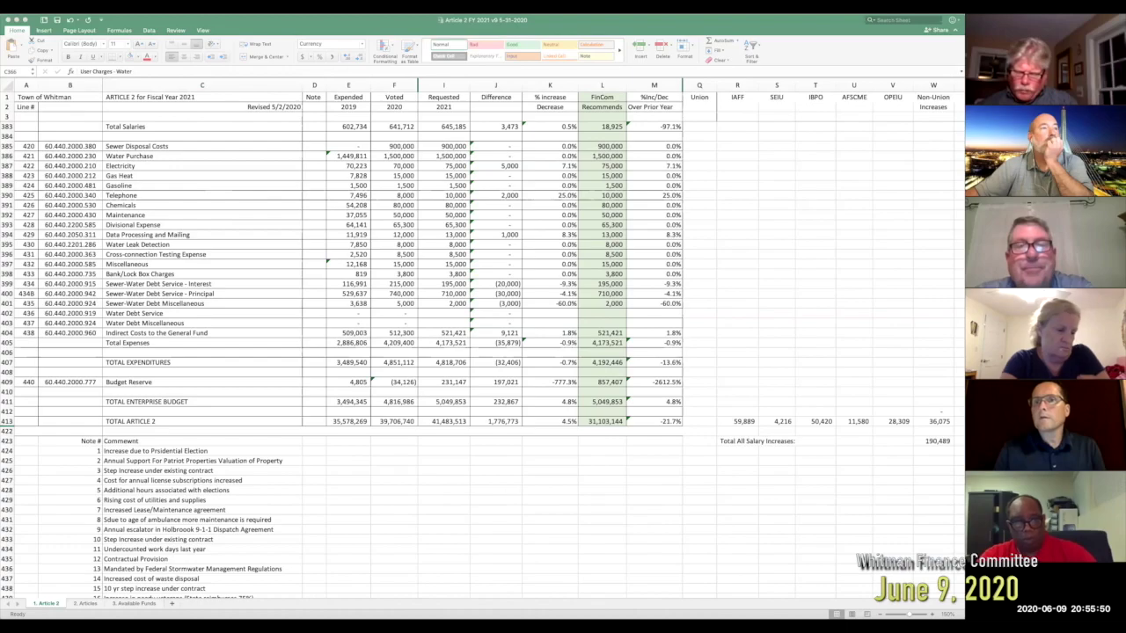
left_click(242, 19)
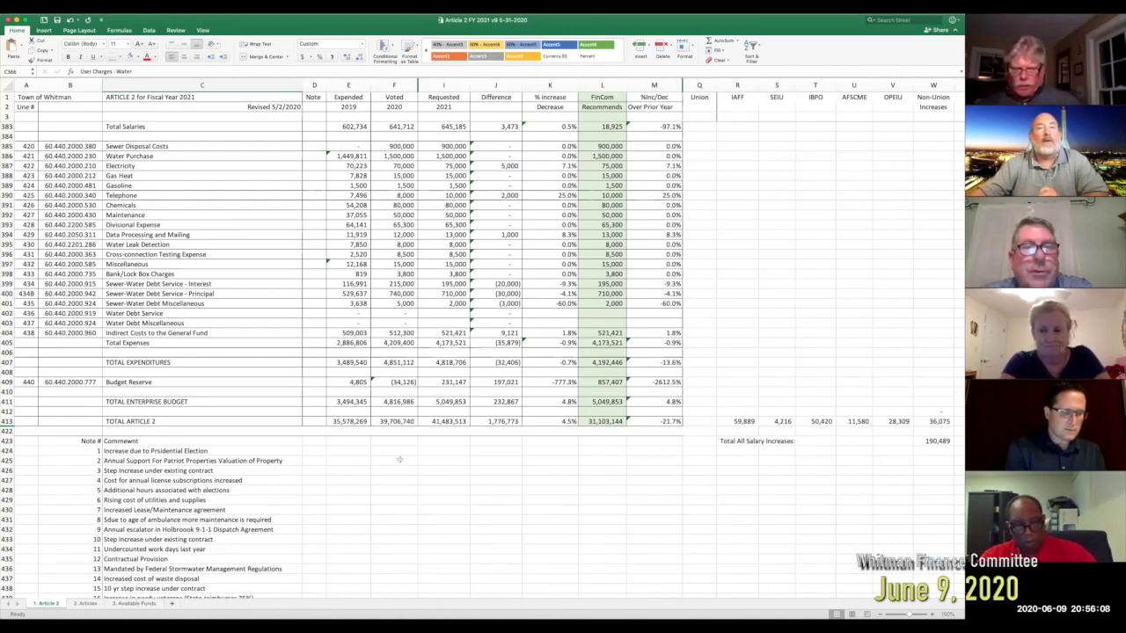
scroll(399, 459, "up", 3)
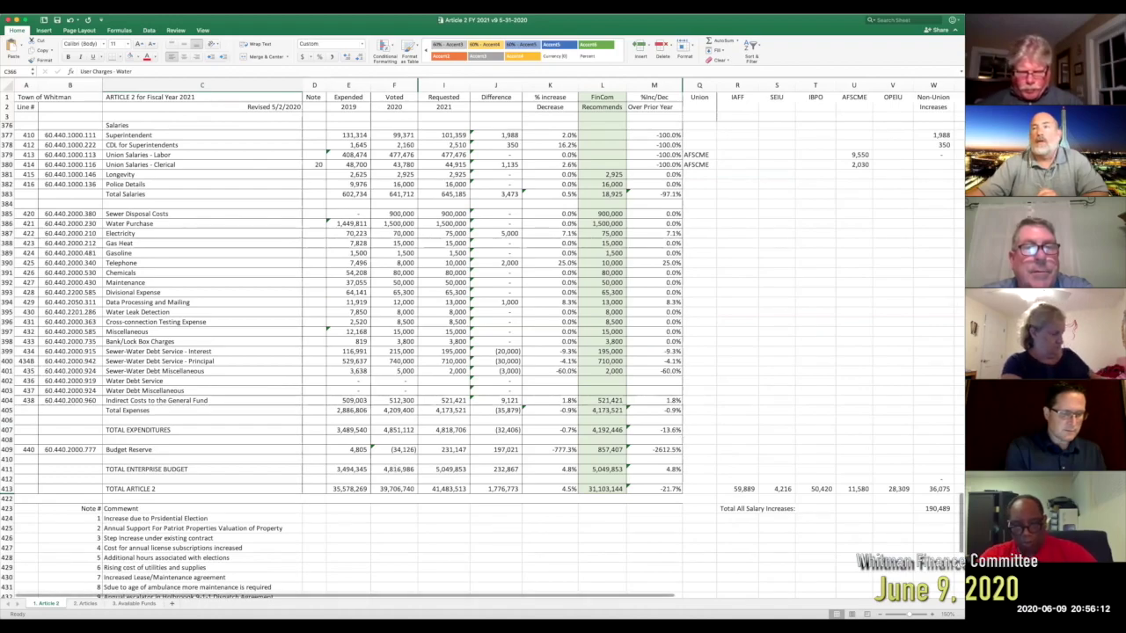
scroll(352, 360, "down", 10)
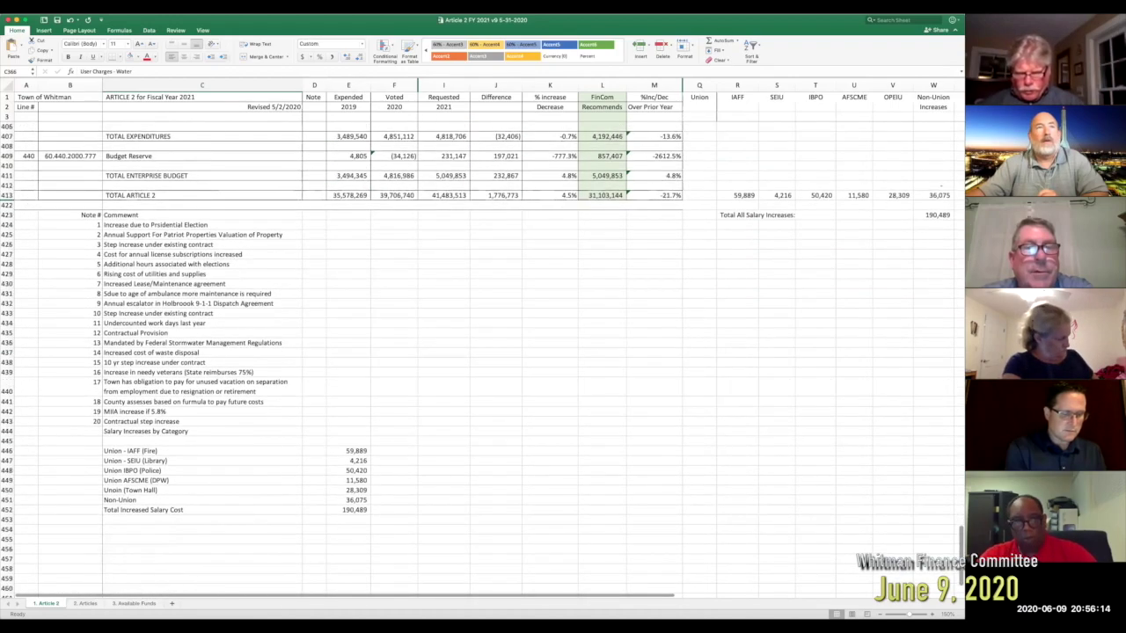
scroll(475, 319, "up", 1)
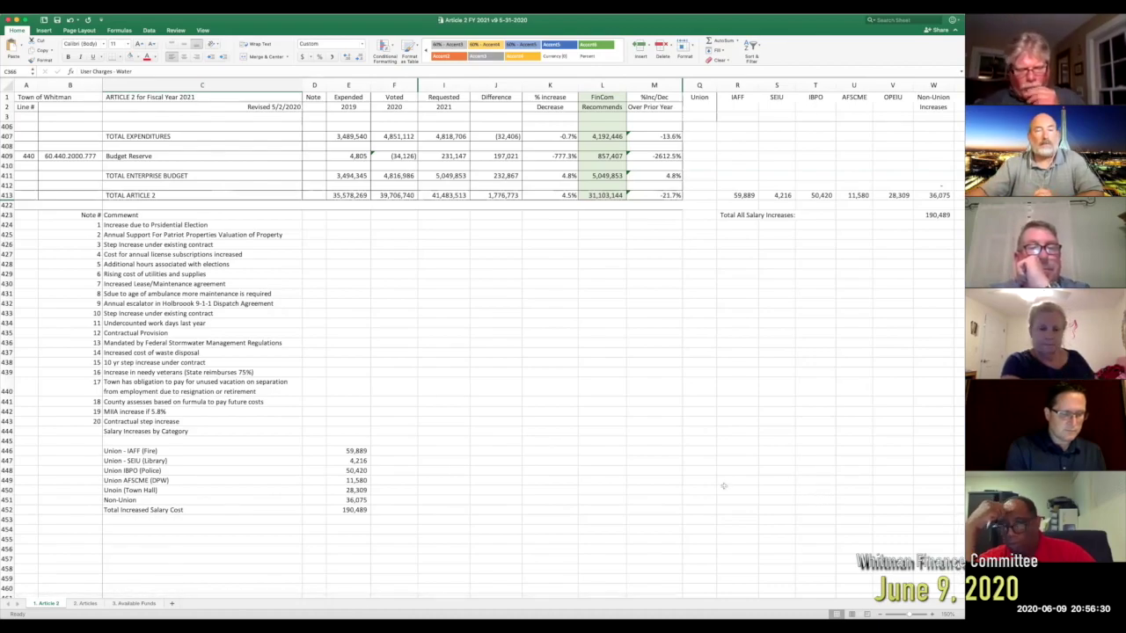
Step: Highlight line numbers 175 (Operating Expense) and 178 (Non-Mandated Busing) of the Whitman-Hanson Regional School District in yellow
scroll(724, 486, "up", 5)
scroll(724, 487, "up", 20)
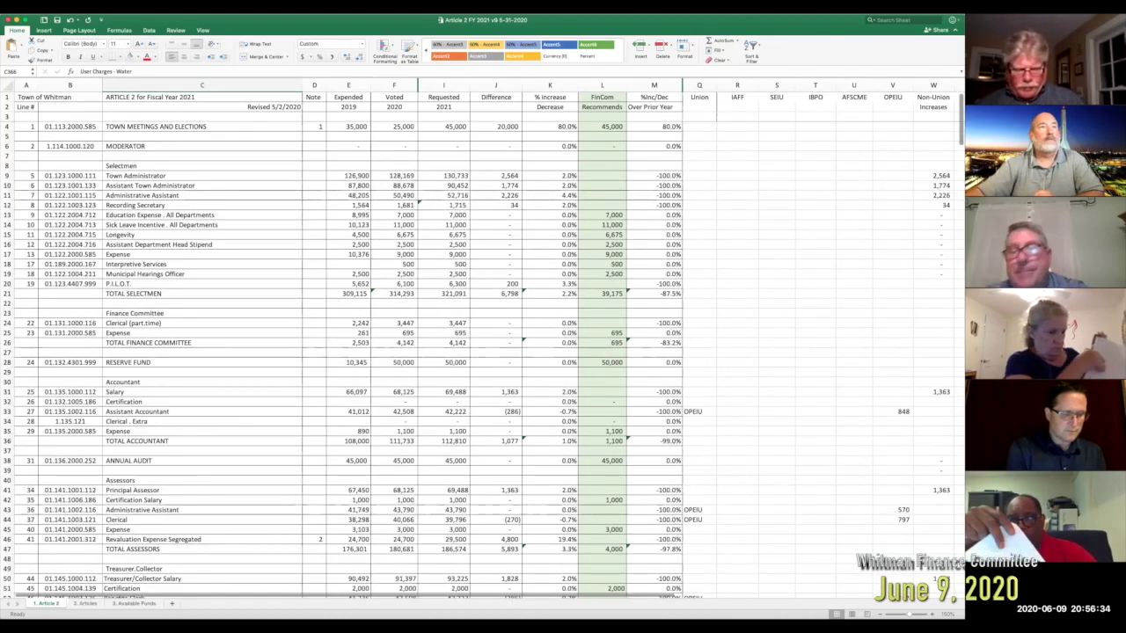
scroll(934, 165, "down", 5)
scroll(959, 167, "down", 8)
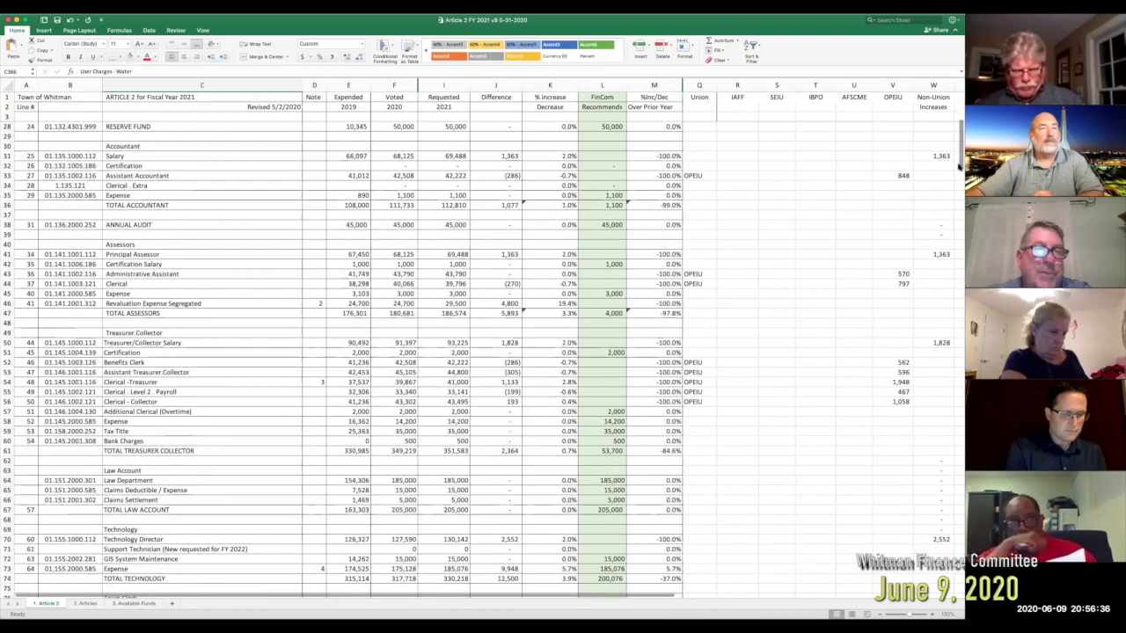
scroll(959, 185, "down", 12)
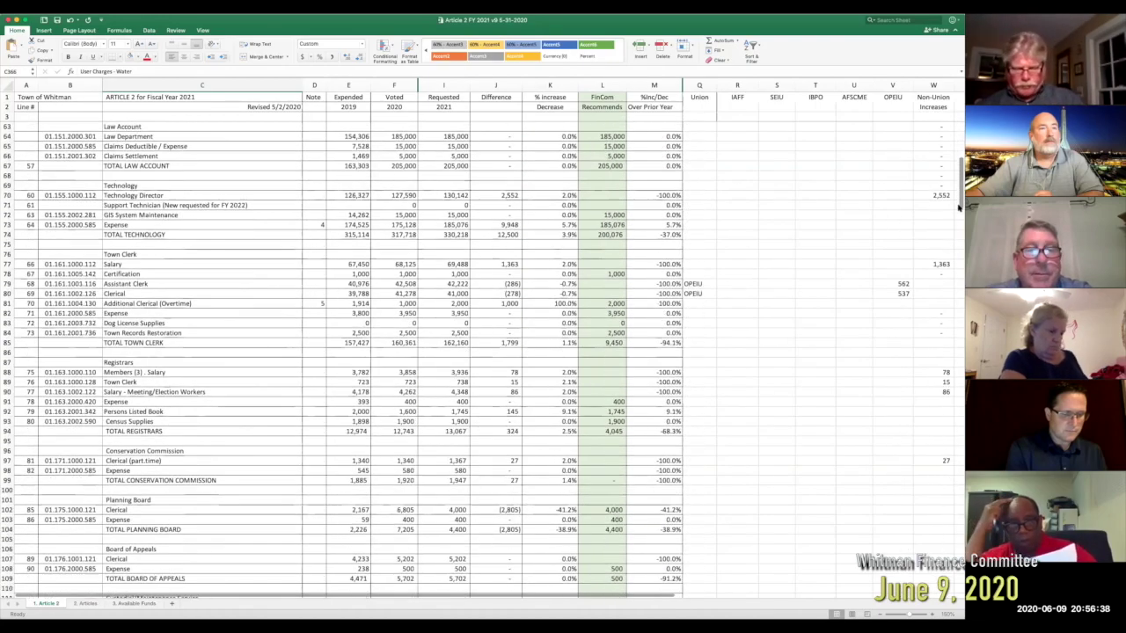
scroll(959, 184, "down", 10)
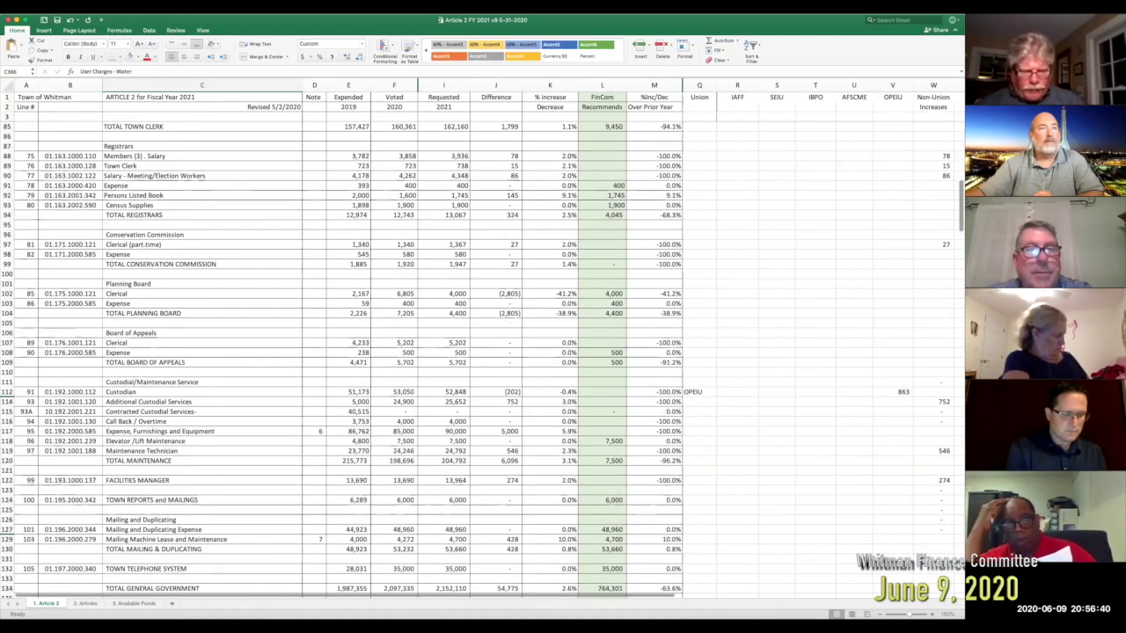
scroll(482, 360, "down", 15)
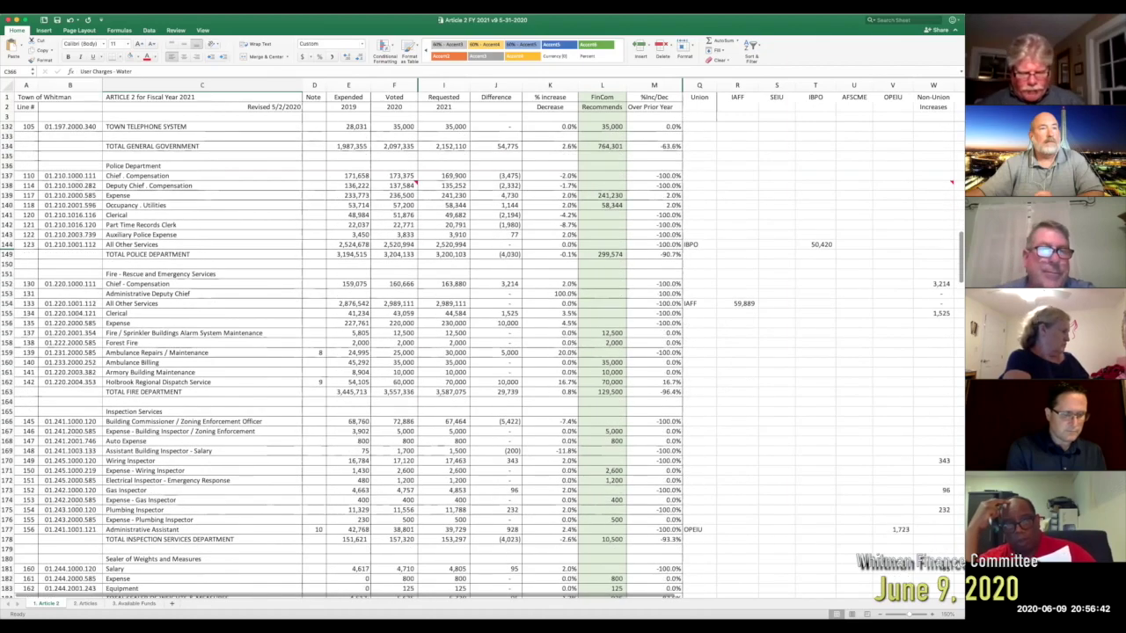
scroll(367, 264, "down", 5)
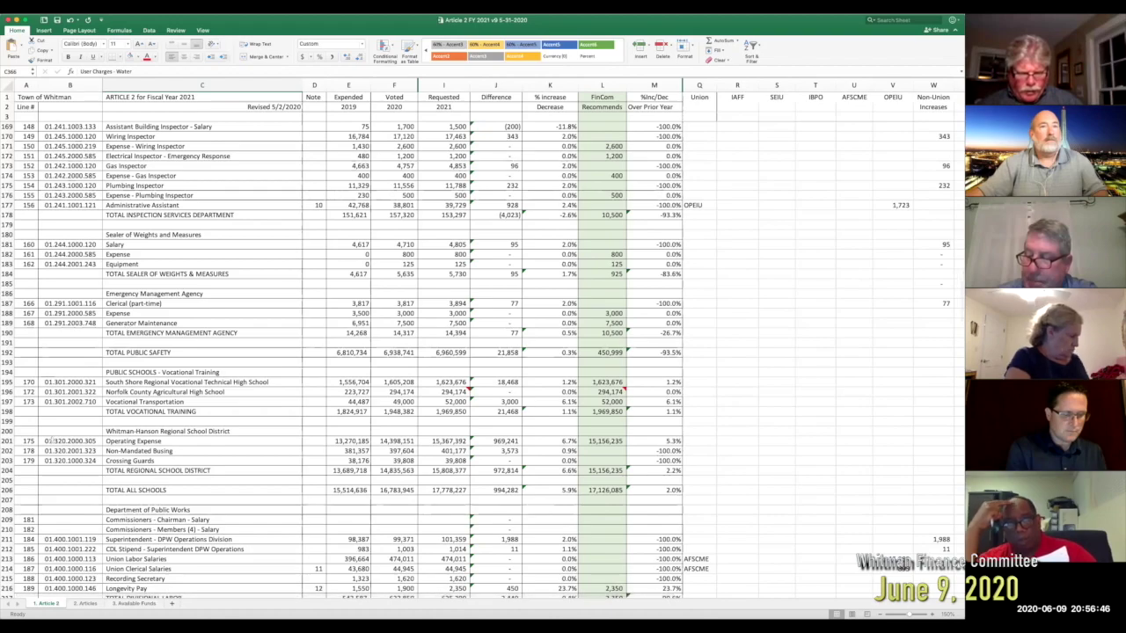
left_click_drag(29, 440, 29, 451)
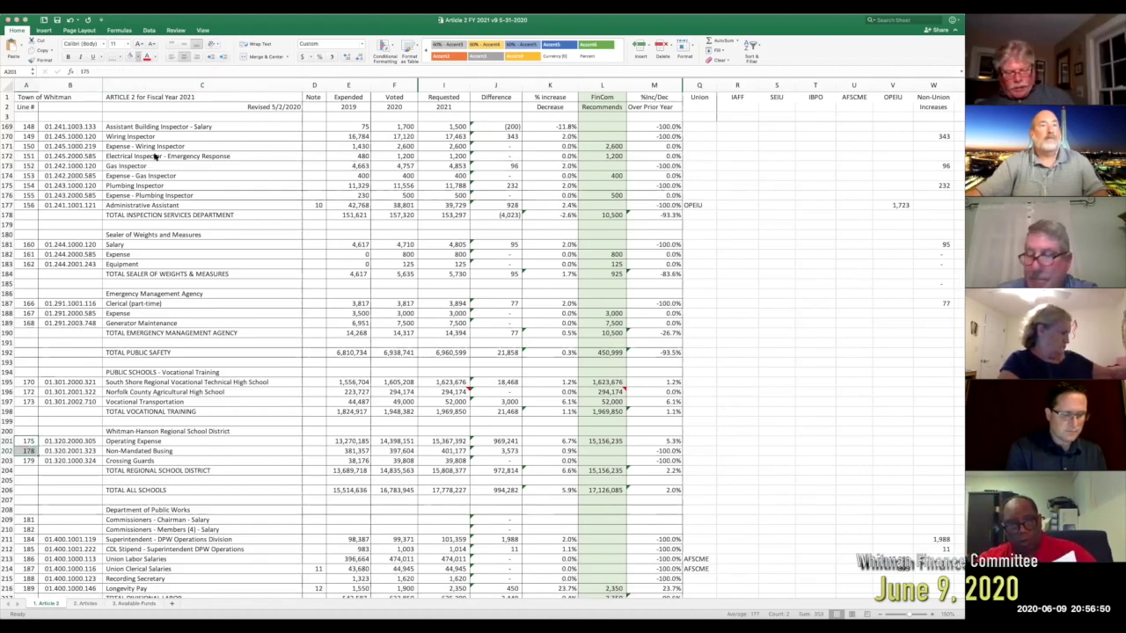
Step: Review the line numbers from Public Works through the Library, Recreation and Unclassified sections for highlighting
scroll(937, 305, "down", 5)
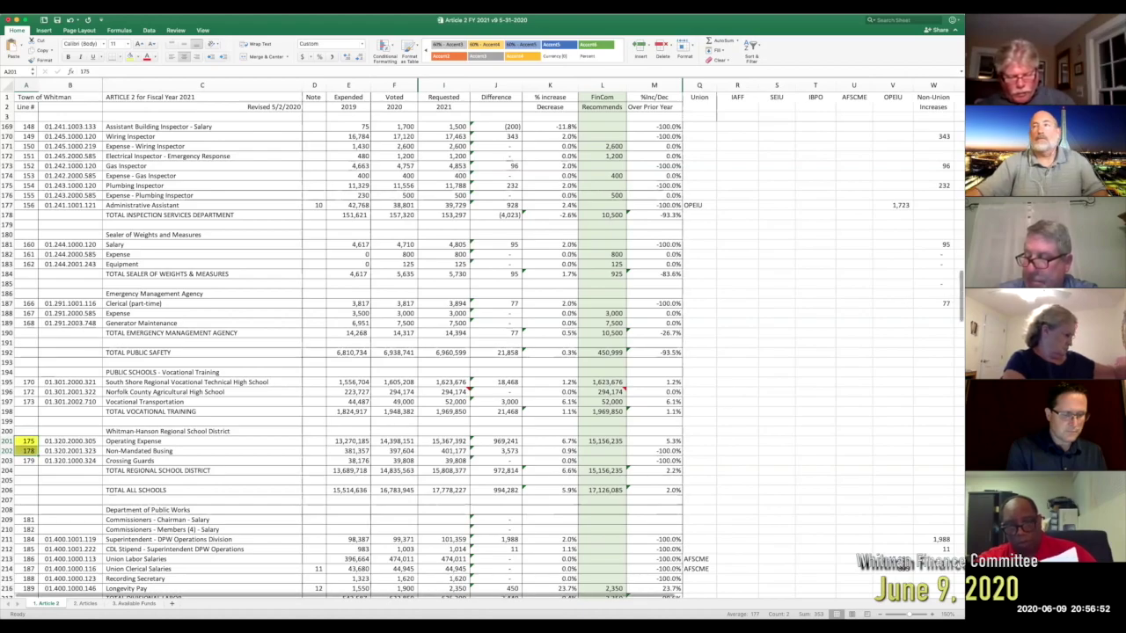
scroll(543, 362, "down", 10)
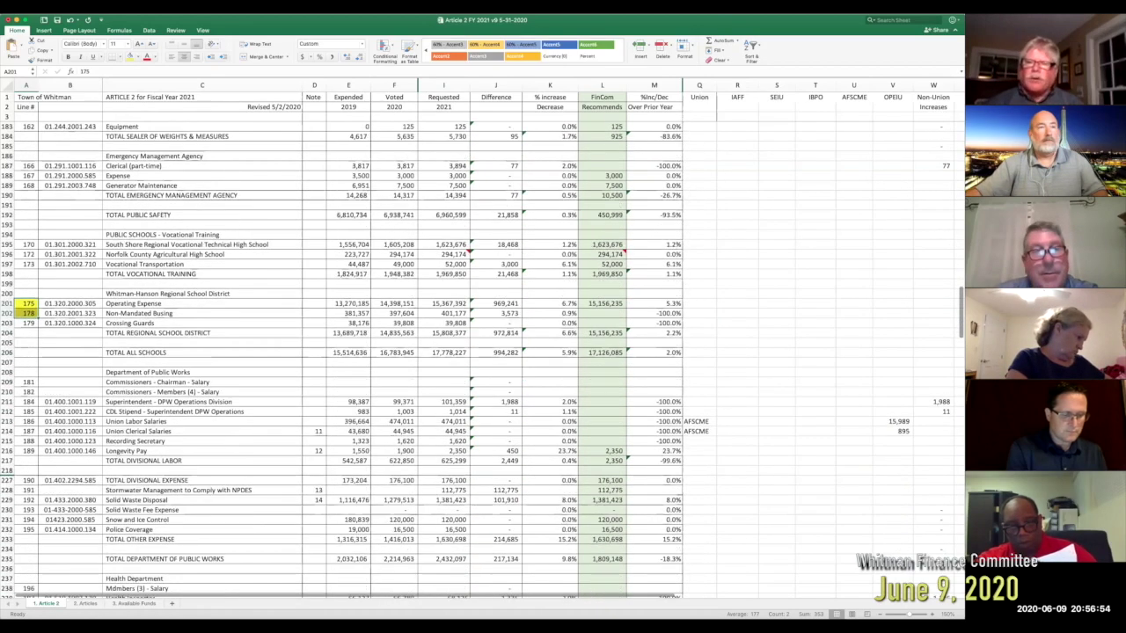
scroll(563, 349, "down", 8)
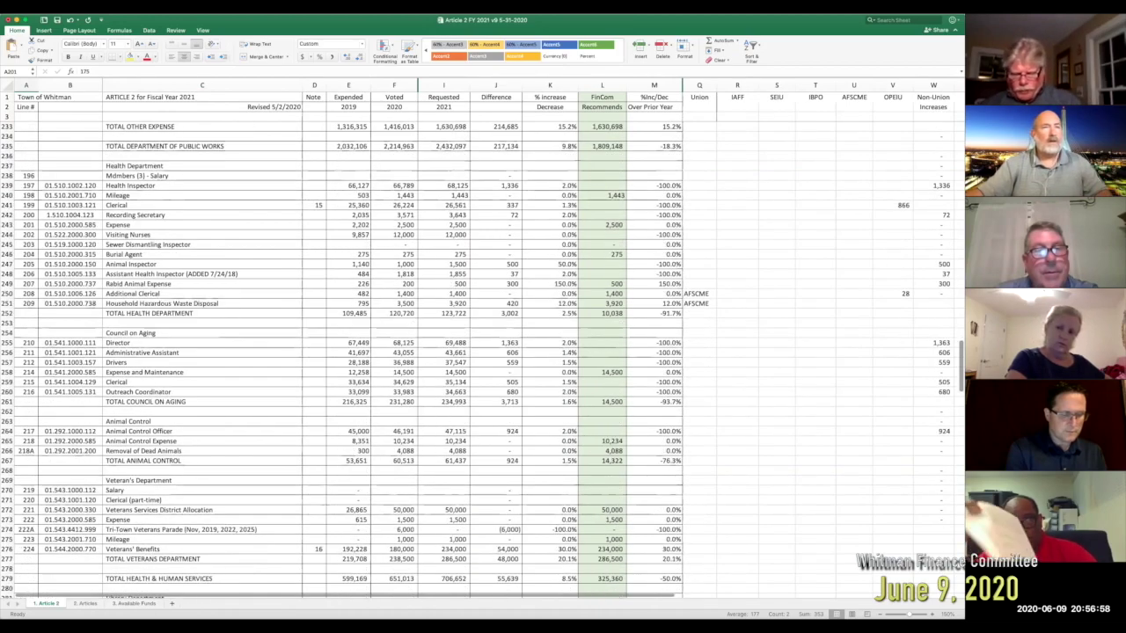
scroll(563, 352, "down", 2)
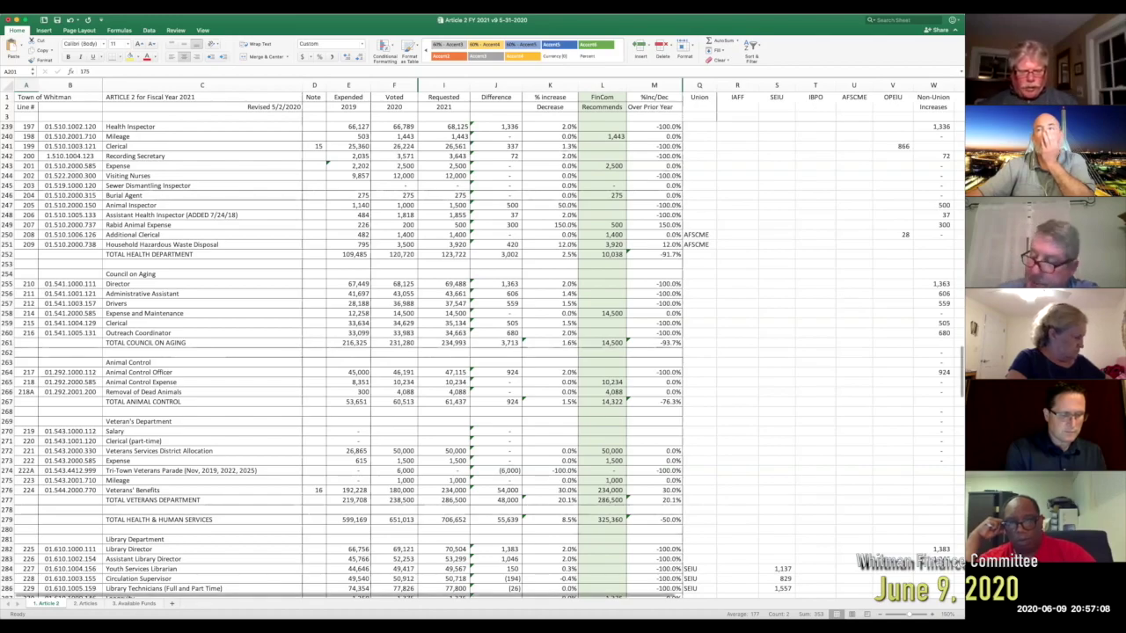
scroll(475, 352, "down", 9)
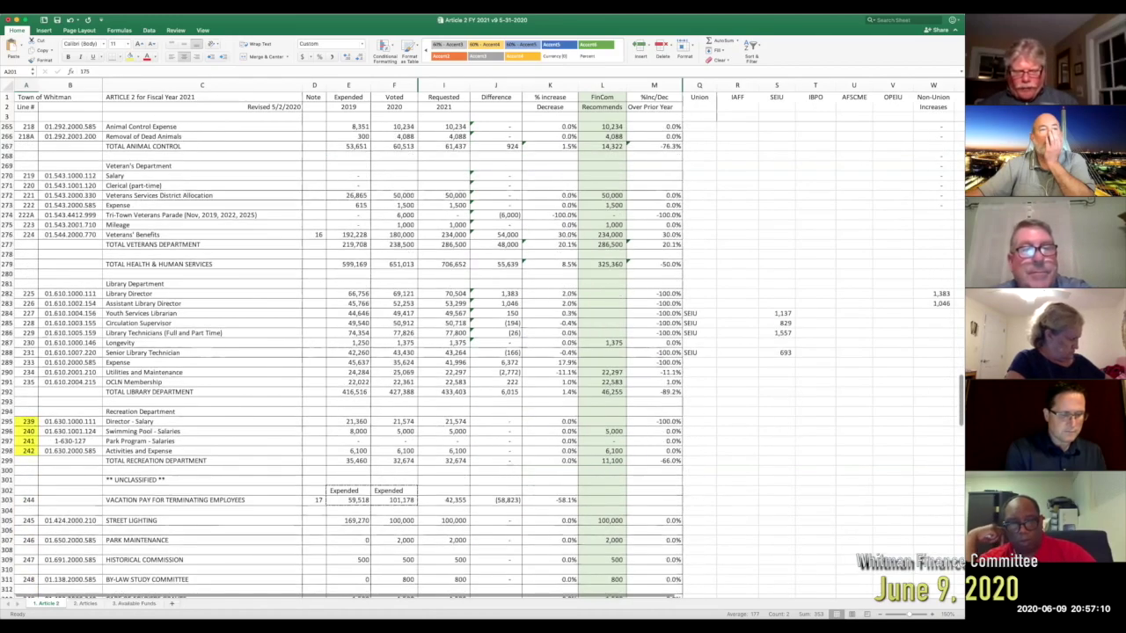
scroll(475, 351, "up", 1)
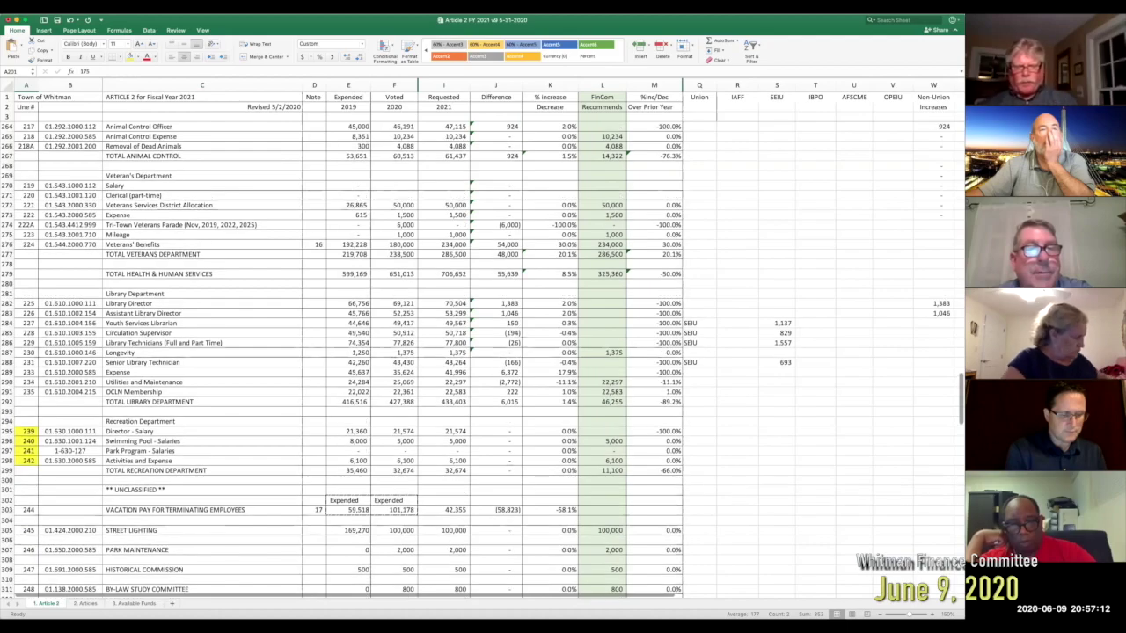
scroll(475, 352, "up", 3)
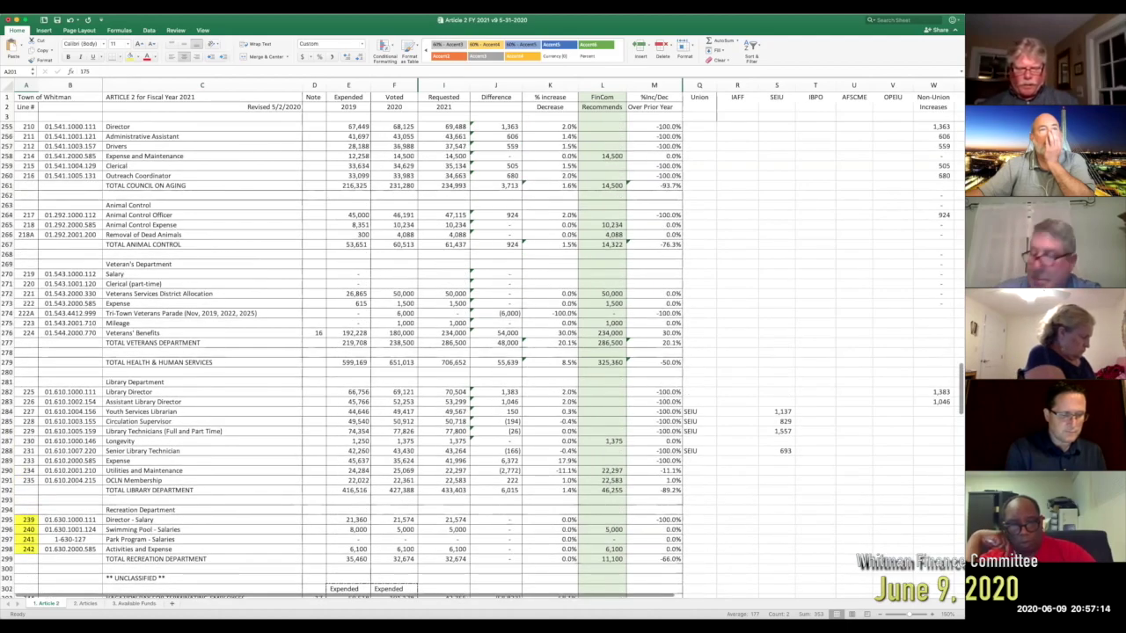
scroll(475, 352, "down", 4)
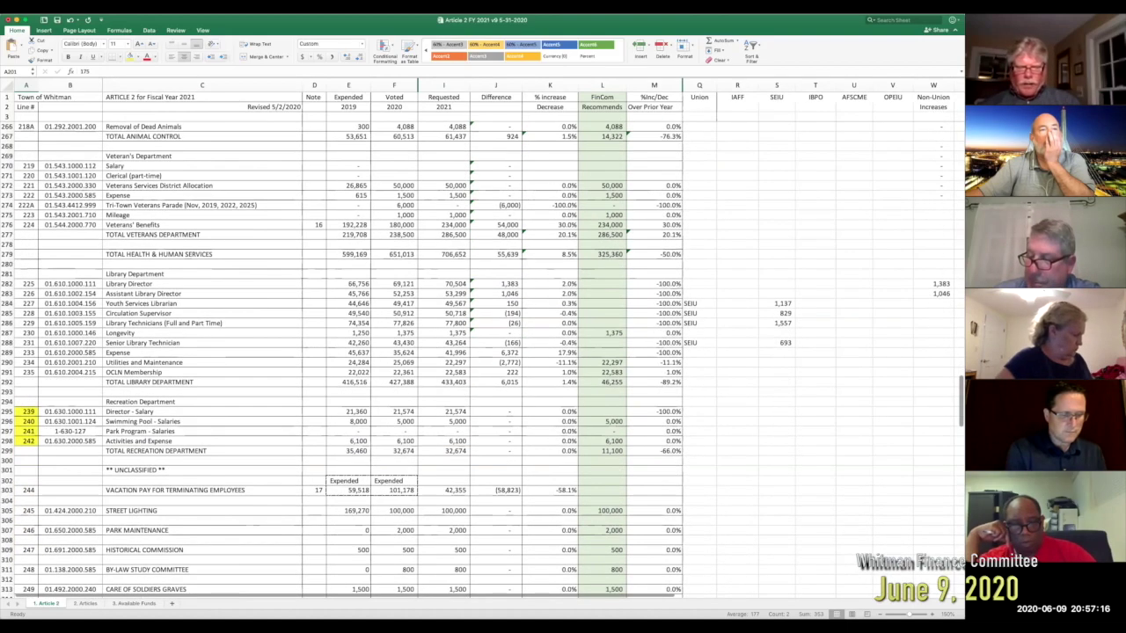
Step: Remove the fill color from the entire line-number column A, including the Recreation Department lines 239 through 242
left_click(23, 500)
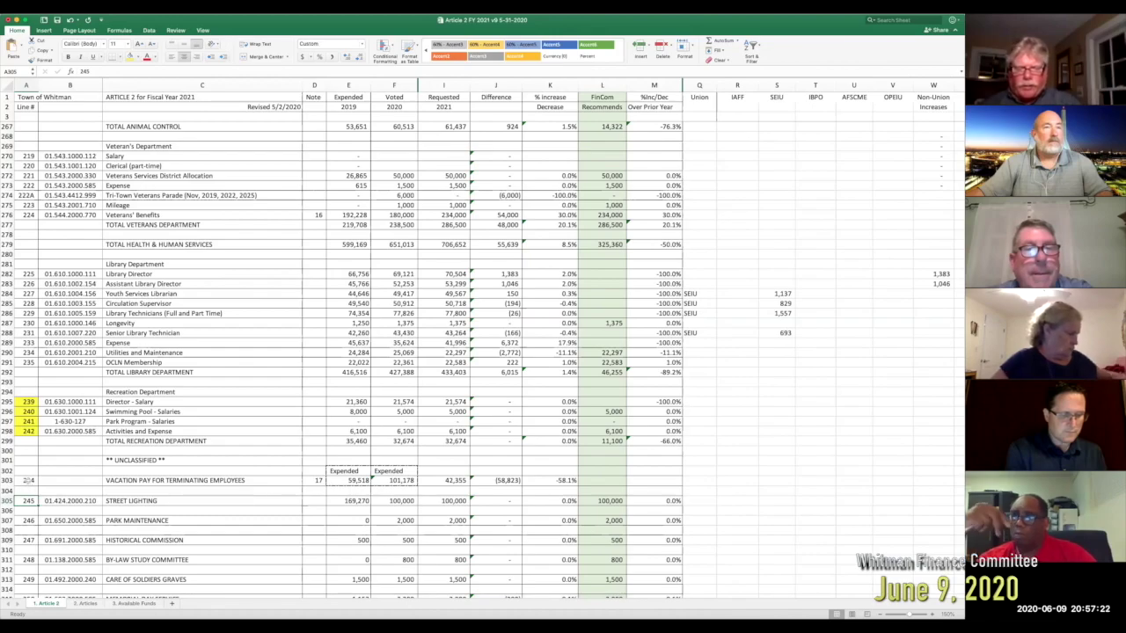
left_click_drag(29, 390, 30, 446)
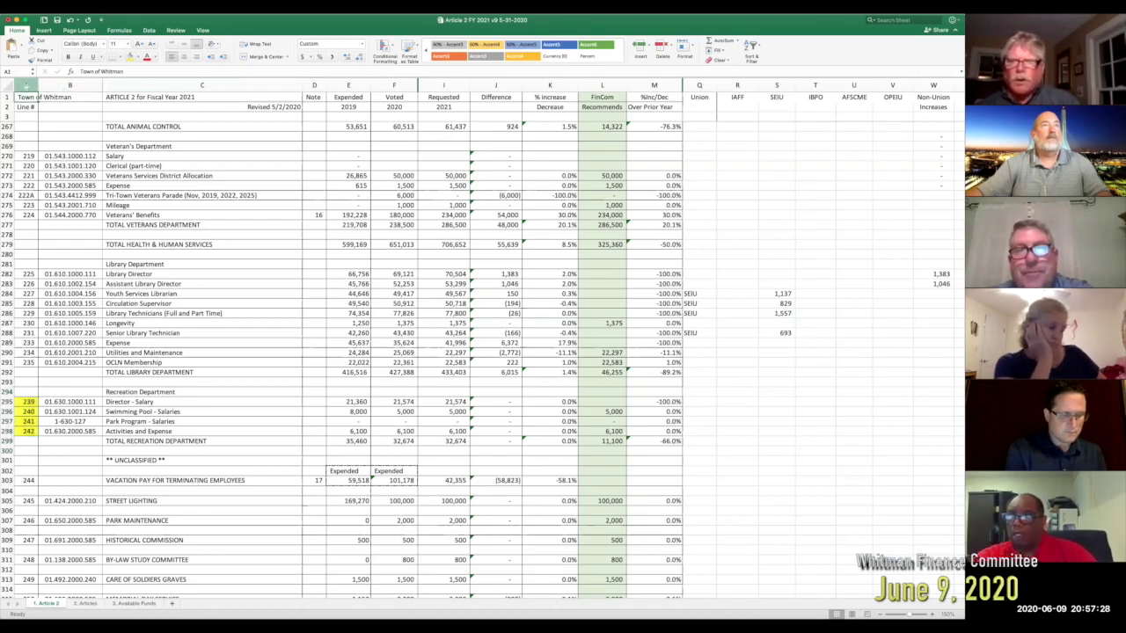
left_click(25, 85)
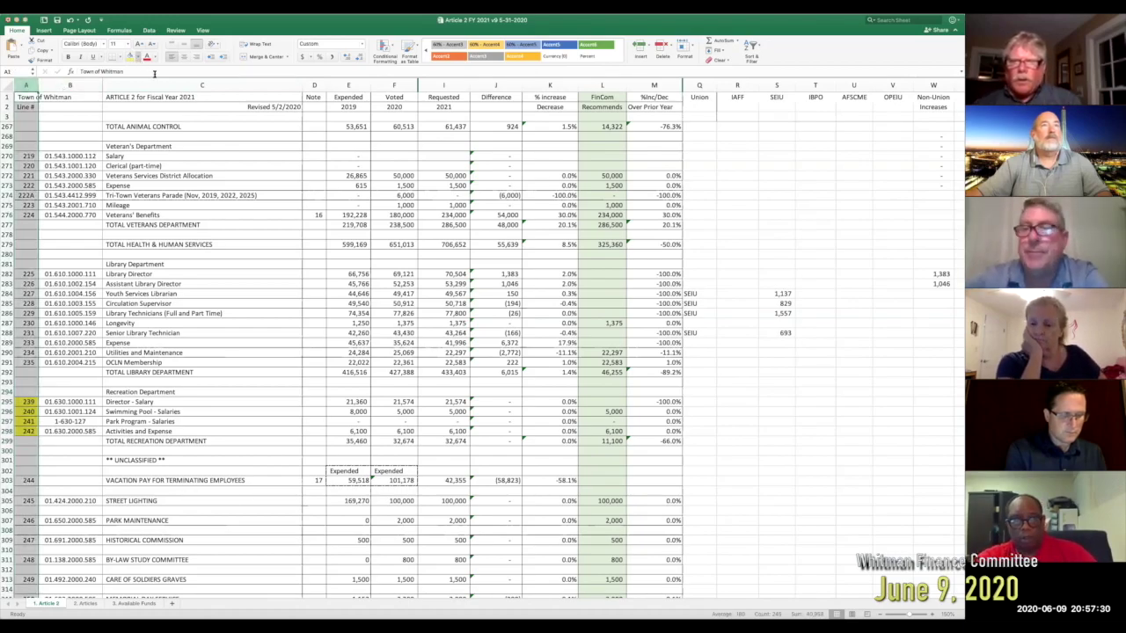
left_click(221, 298)
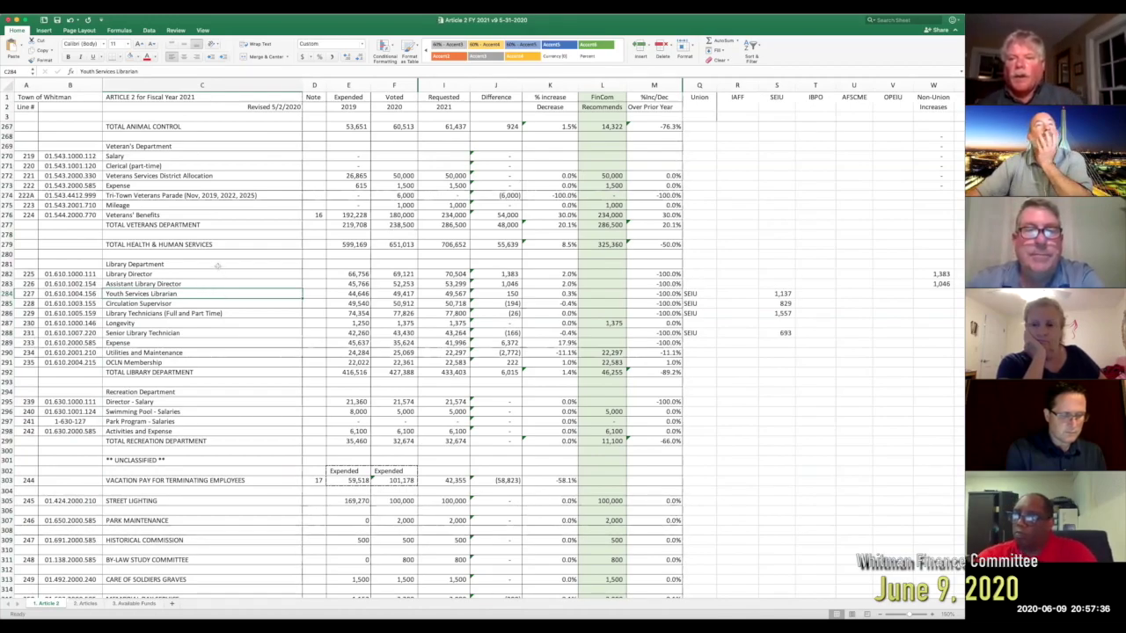
Step: Return to the beginning of the Article 2 budget, at the Town Meetings and Elections line
scroll(246, 272, "up", 4)
scroll(247, 273, "up", 20)
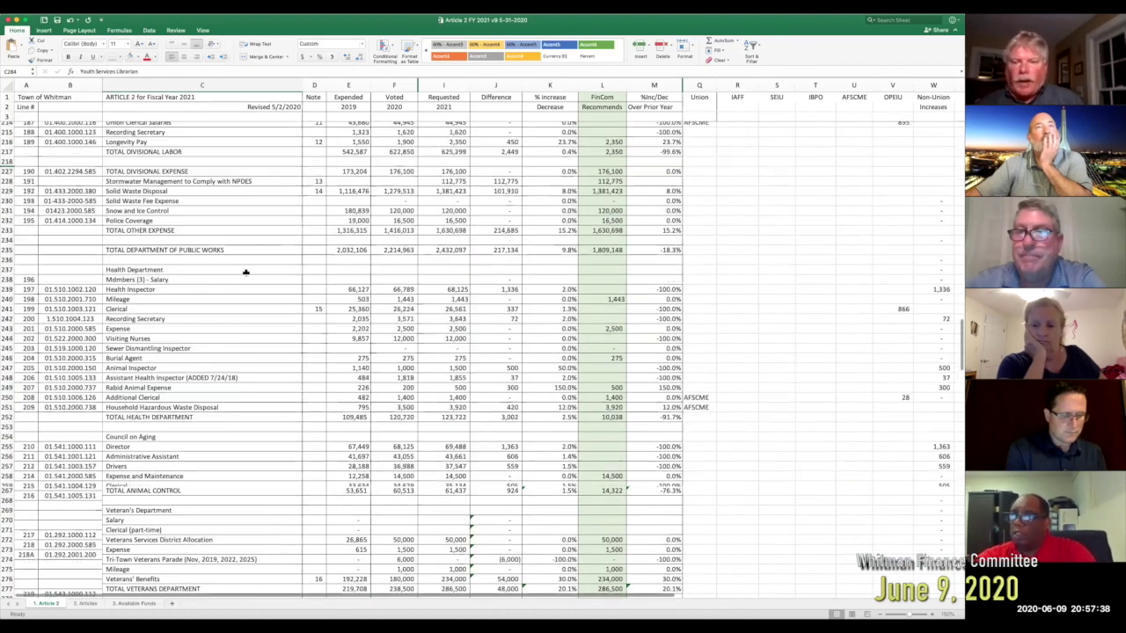
scroll(246, 273, "up", 20)
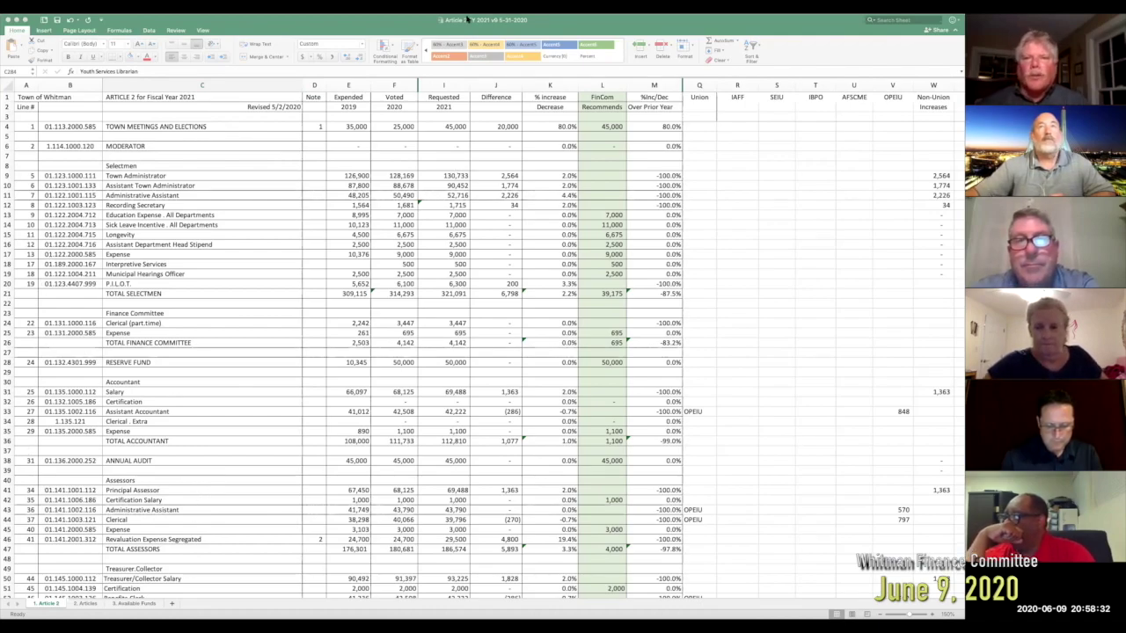
left_click(468, 19)
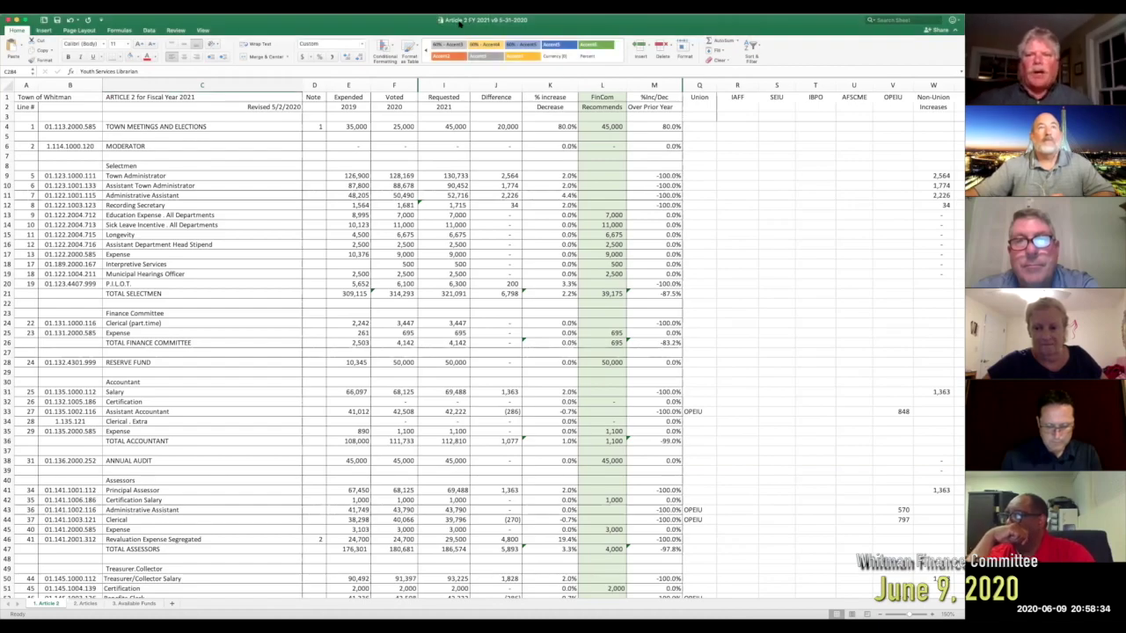